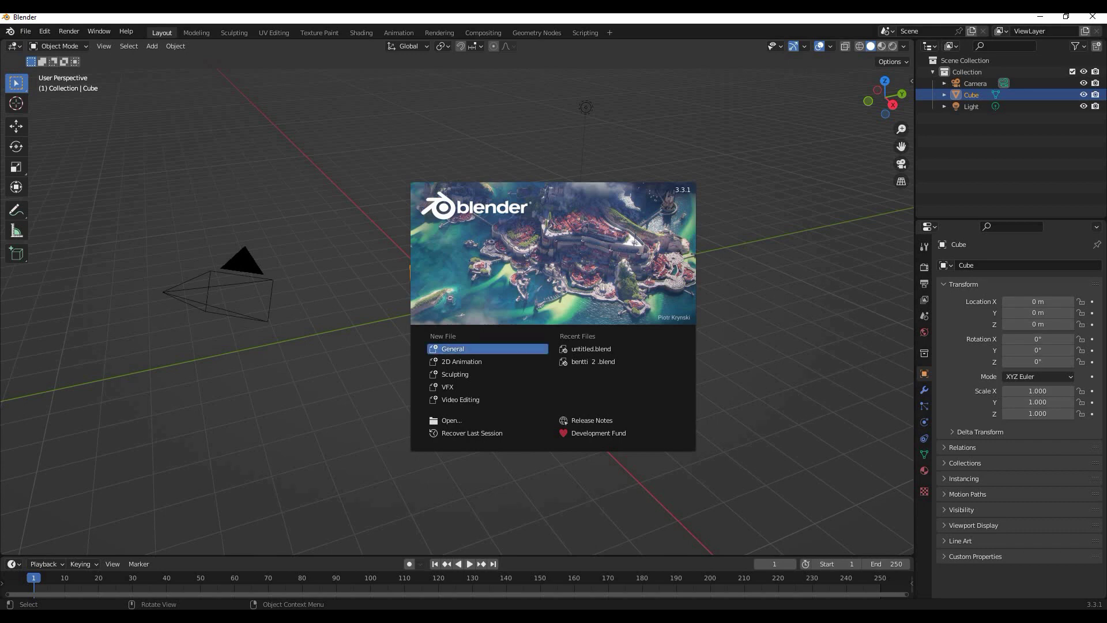
Start a General scene, delete the default cube and add a Text object at the origin
{"action": "left_click", "coordinate": [452, 349]}
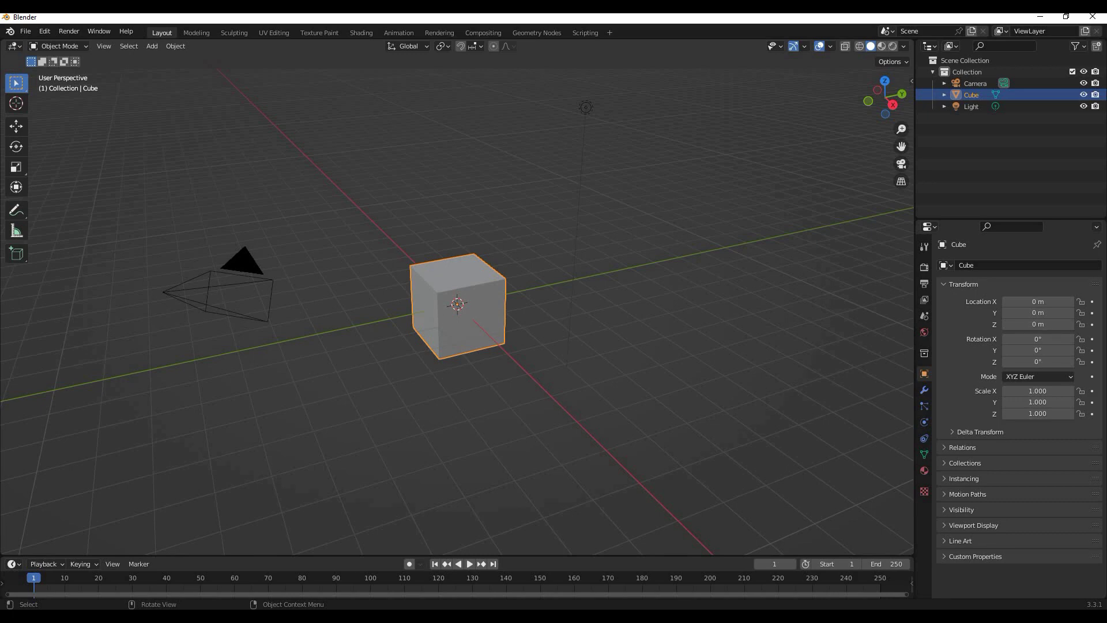
{"action": "key", "text": "Delete"}
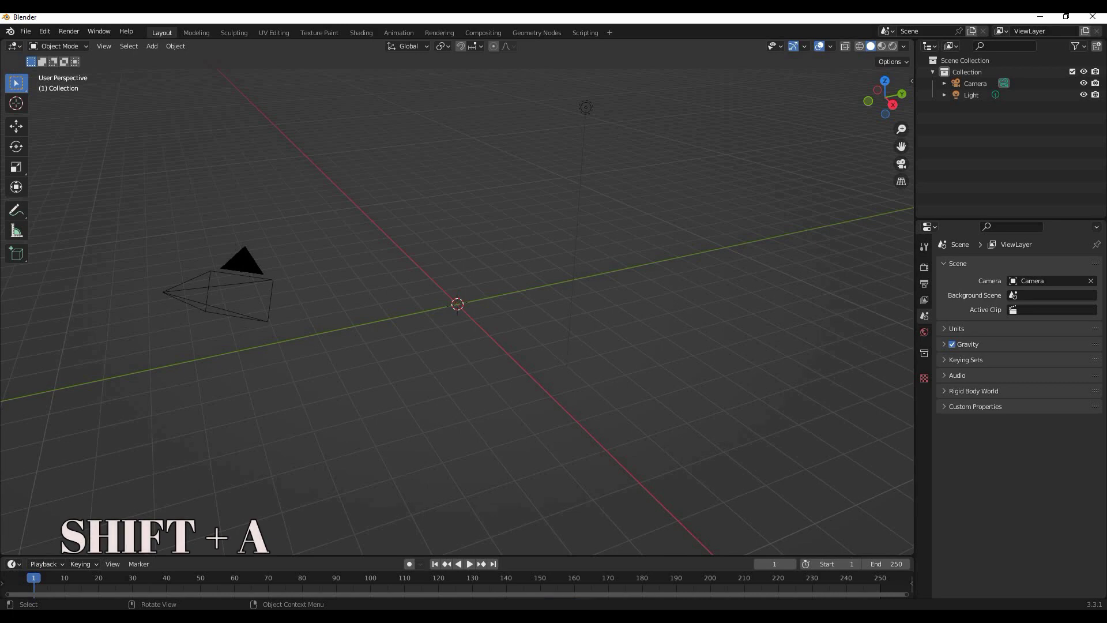
{"action": "key", "text": "shift+a"}
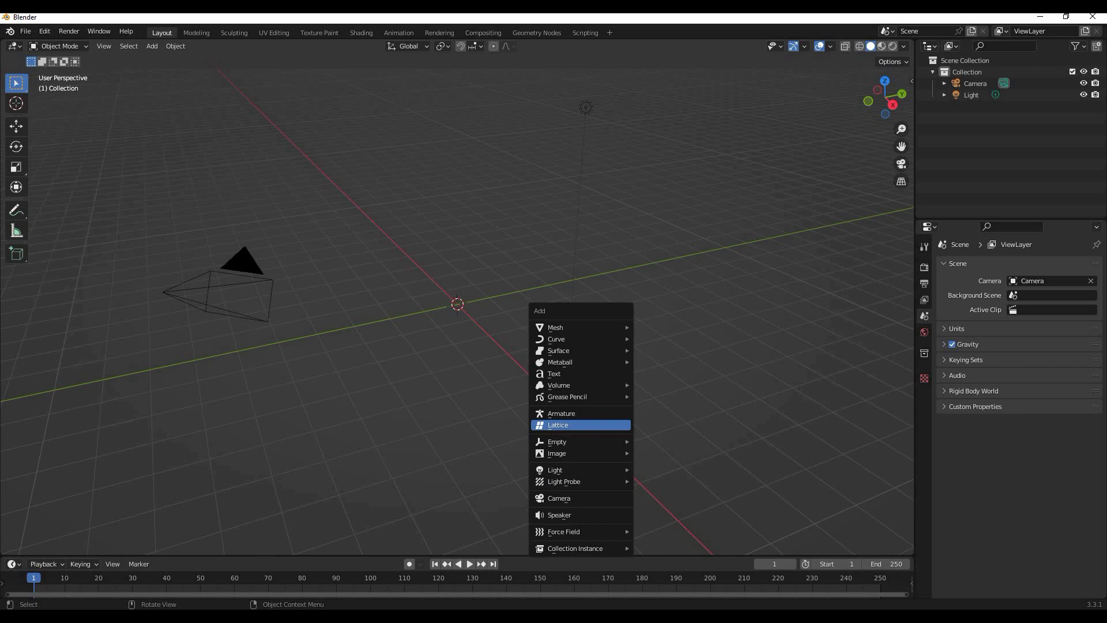
{"action": "key", "text": "Return"}
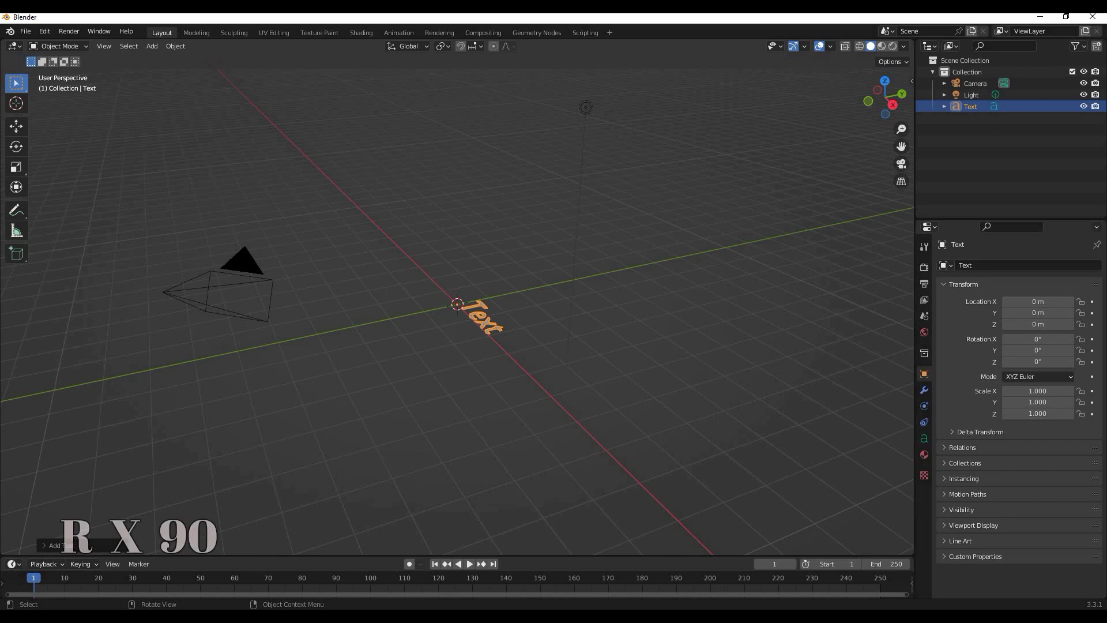
Rotate the text 90° around X so it stands upright, and orbit to a front view
{"action": "type", "text": "rx"}
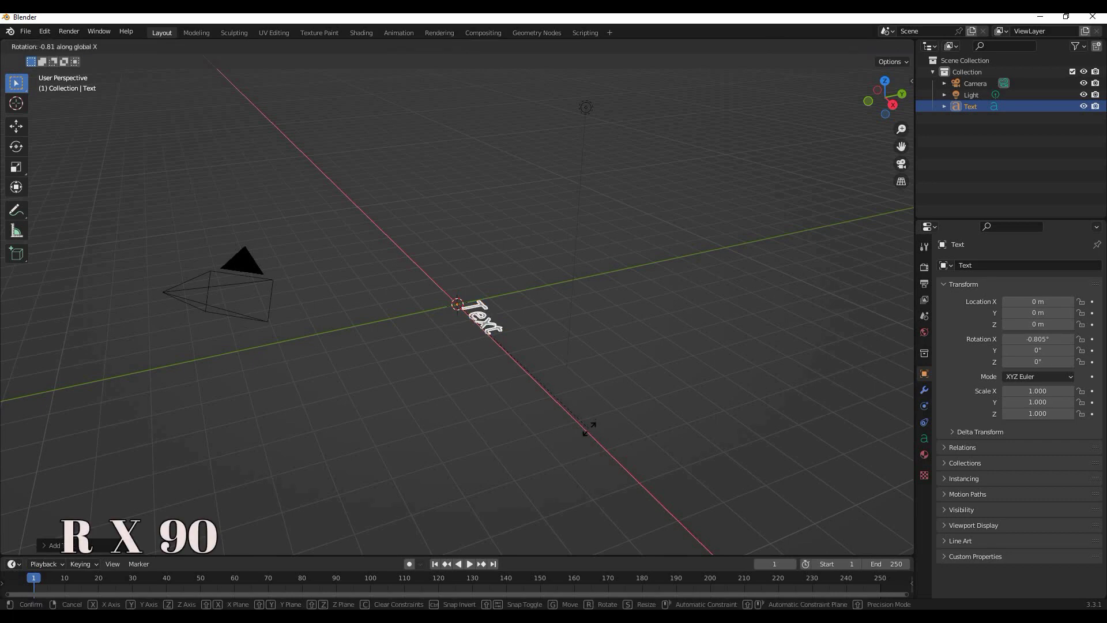
{"action": "type", "text": "90"}
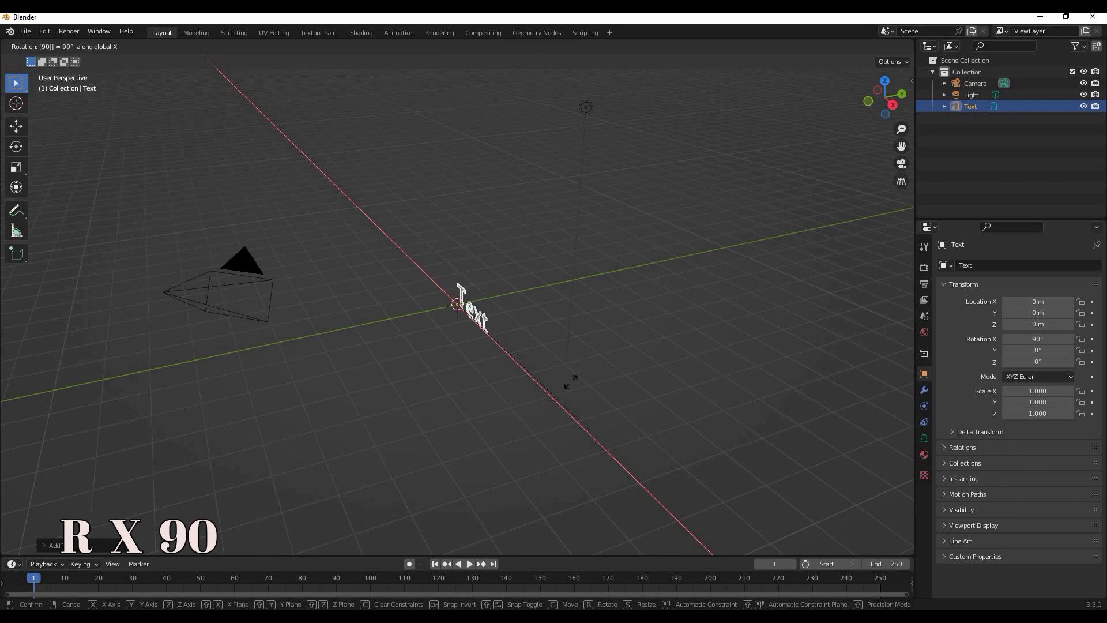
{"action": "left_click", "coordinate": [570, 355]}
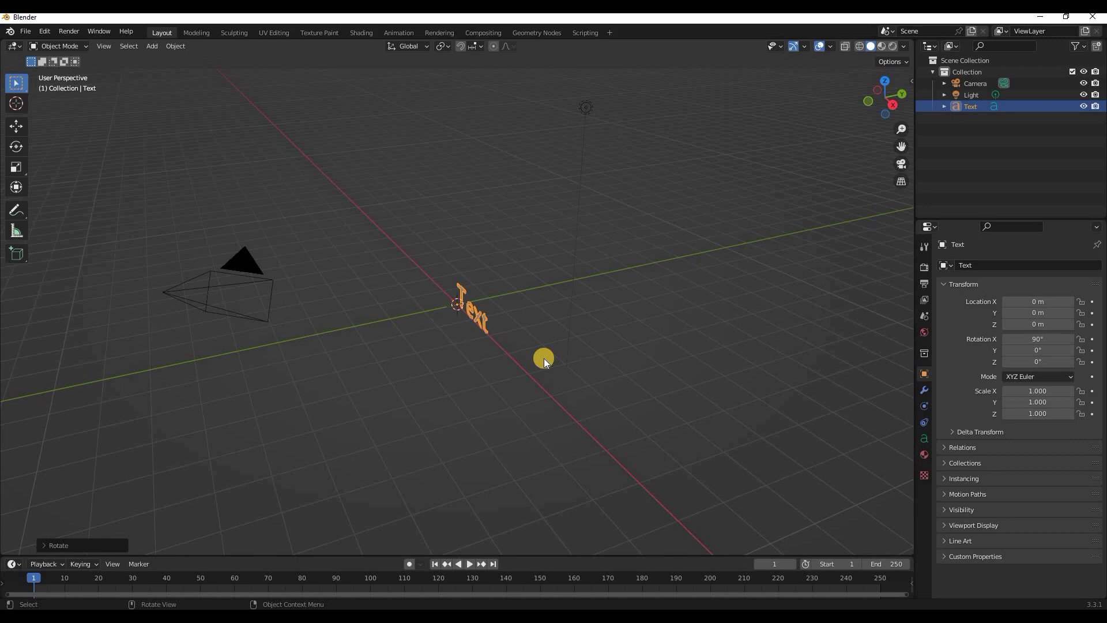
{"action": "mouse_move", "coordinate": [481, 372]}
{"action": "middle_mouse_down"}
{"action": "mouse_move", "coordinate": [556, 351]}
{"action": "mouse_move", "coordinate": [590, 319]}
{"action": "mouse_move", "coordinate": [577, 353]}
{"action": "mouse_move", "coordinate": [552, 322]}
{"action": "middle_mouse_up"}
{"action": "scroll", "coordinate": [551, 320], "scroll_direction": "up", "scroll_amount": 5}
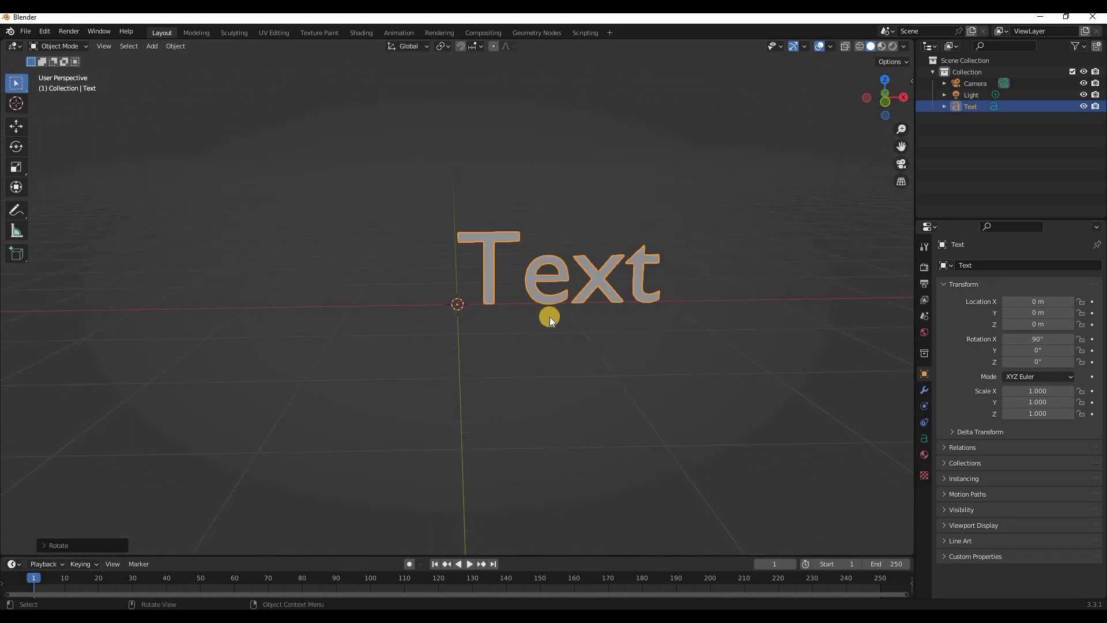
{"action": "mouse_move", "coordinate": [677, 337]}
{"action": "middle_mouse_down"}
{"action": "mouse_move", "coordinate": [662, 403]}
{"action": "mouse_move", "coordinate": [667, 469]}
{"action": "mouse_move", "coordinate": [655, 402]}
{"action": "mouse_move", "coordinate": [672, 355]}
{"action": "middle_mouse_up"}
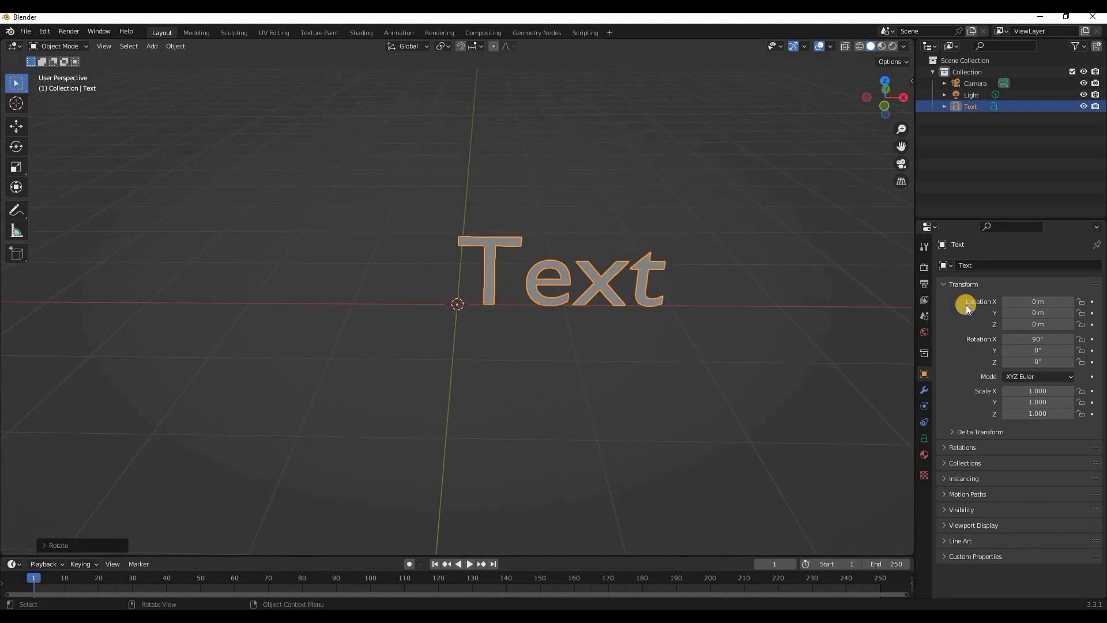
Set the text's Geometry Extrude value to 0.05 m
{"action": "left_click", "coordinate": [924, 438]}
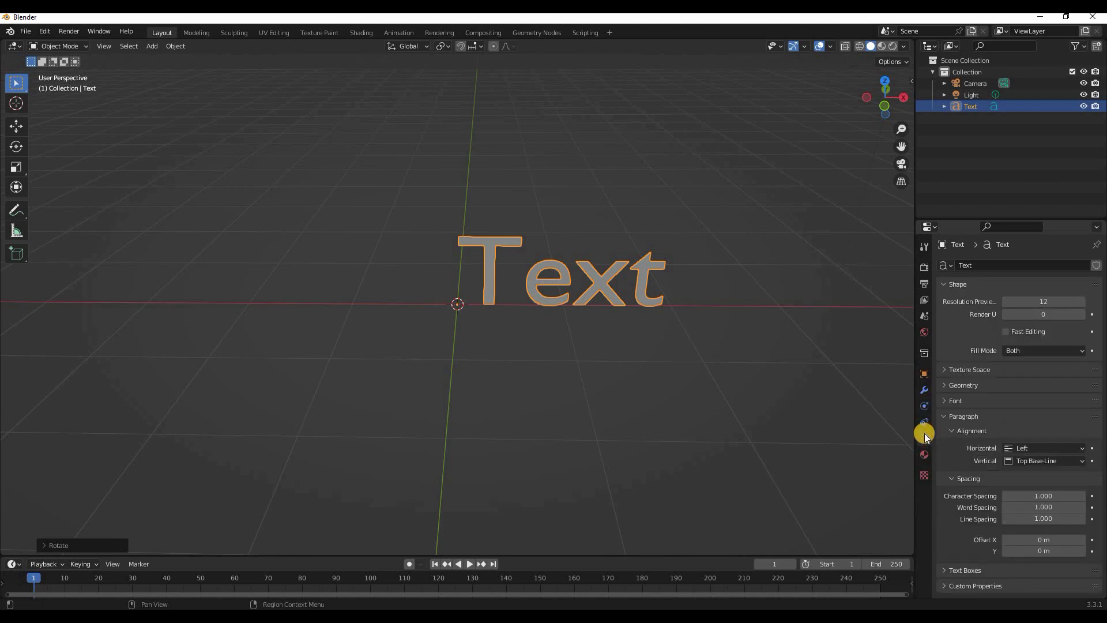
{"action": "left_click", "coordinate": [950, 386]}
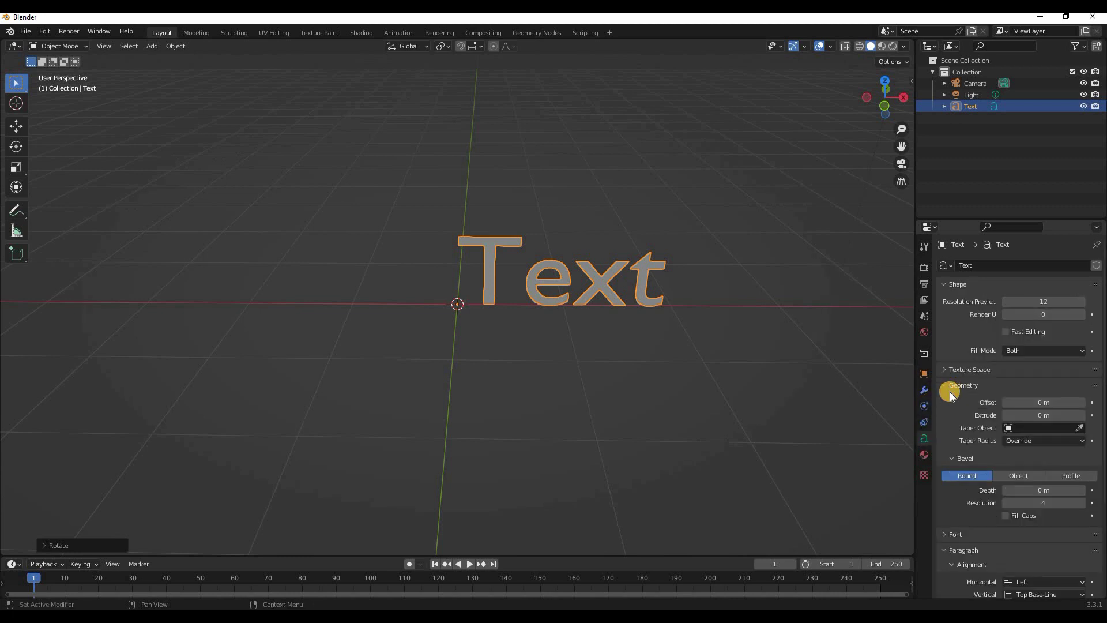
{"action": "left_click", "coordinate": [1033, 417]}
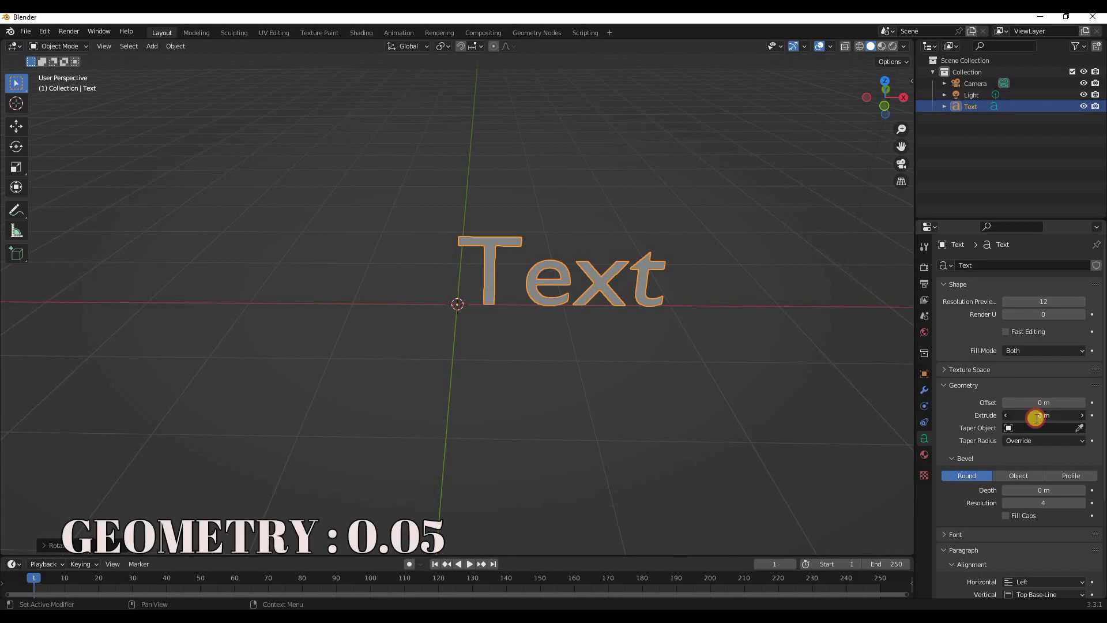
{"action": "type", "text": "0"}
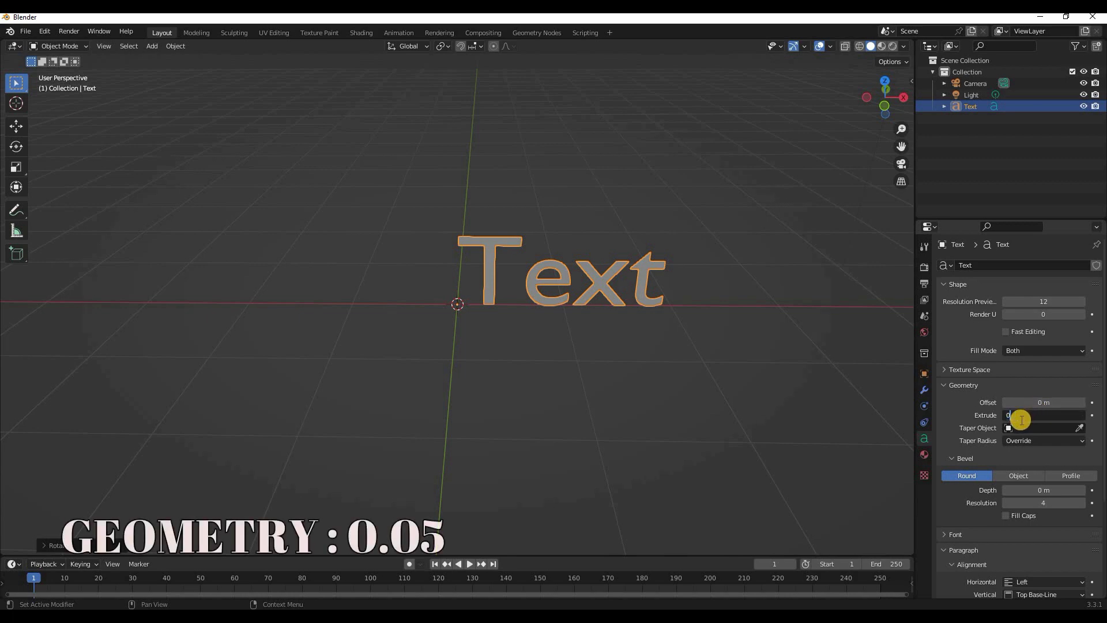
{"action": "type", "text": ".05"}
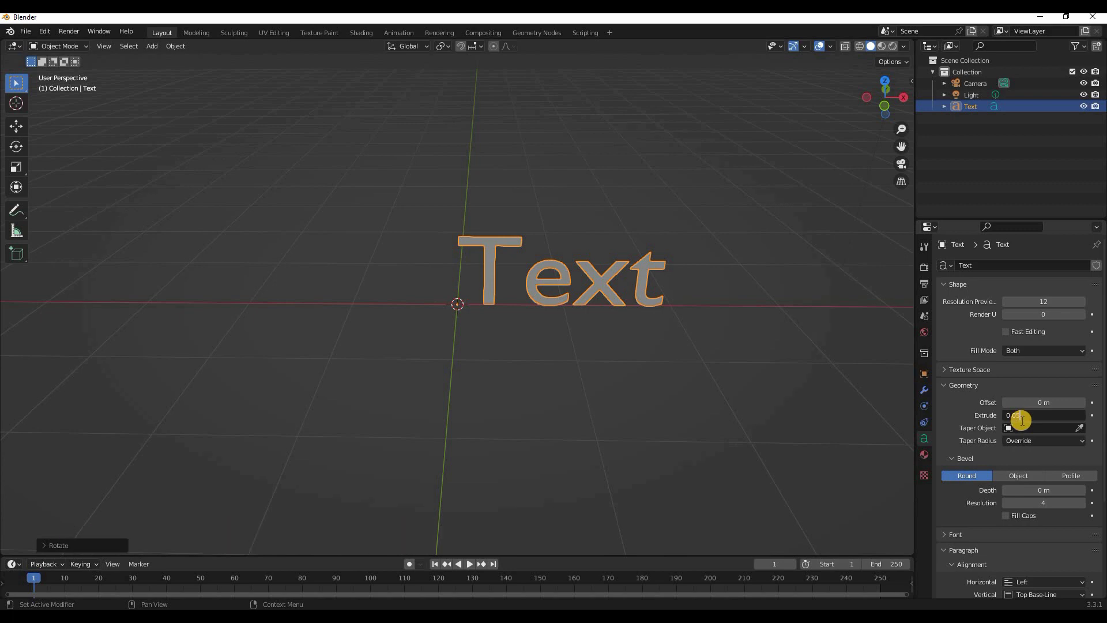
{"action": "key", "text": "Return"}
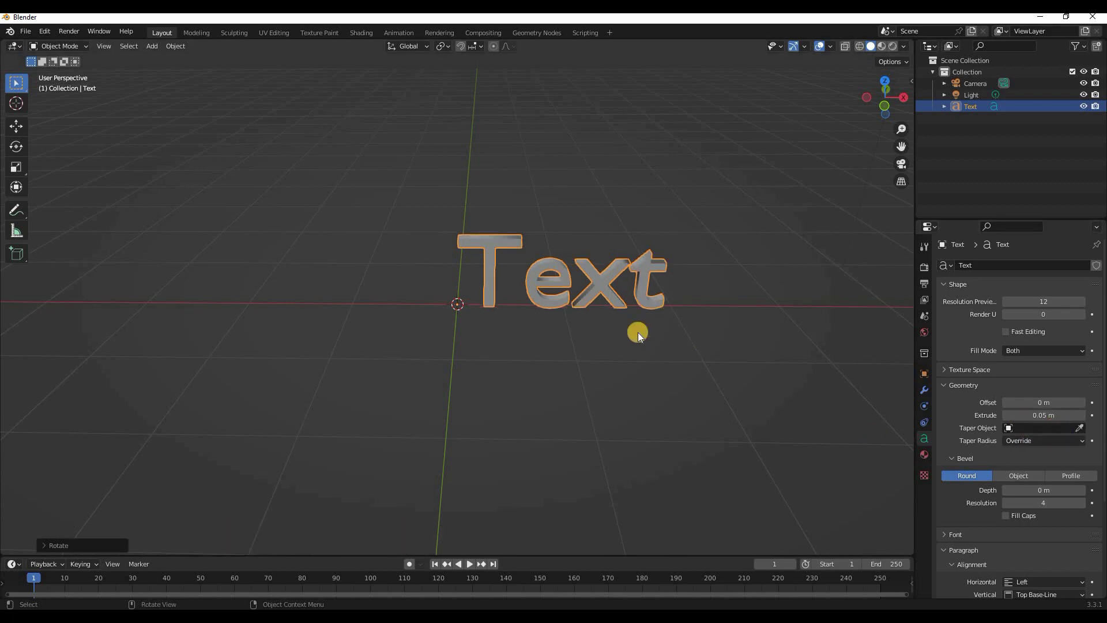
{"action": "mouse_move", "coordinate": [638, 332]}
{"action": "middle_mouse_down"}
{"action": "mouse_move", "coordinate": [639, 422]}
{"action": "mouse_move", "coordinate": [651, 323]}
{"action": "middle_mouse_up"}
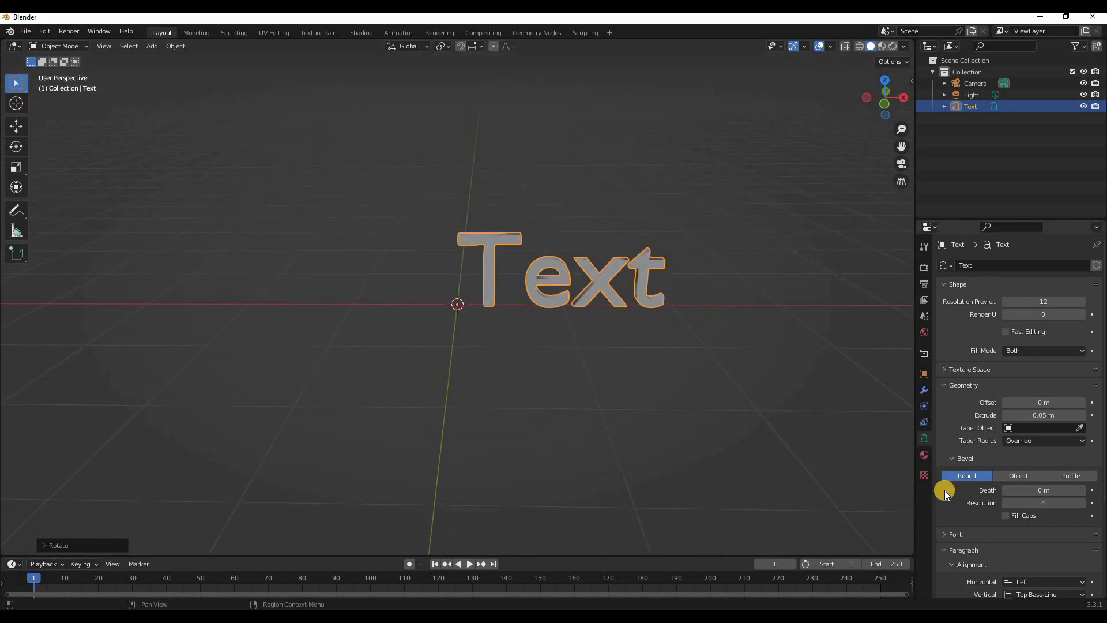
Load Chomsky Regular from Pictures\MIX as the text's regular font
{"action": "left_click", "coordinate": [961, 536]}
{"action": "scroll", "coordinate": [964, 510], "scroll_direction": "down", "scroll_amount": 5}
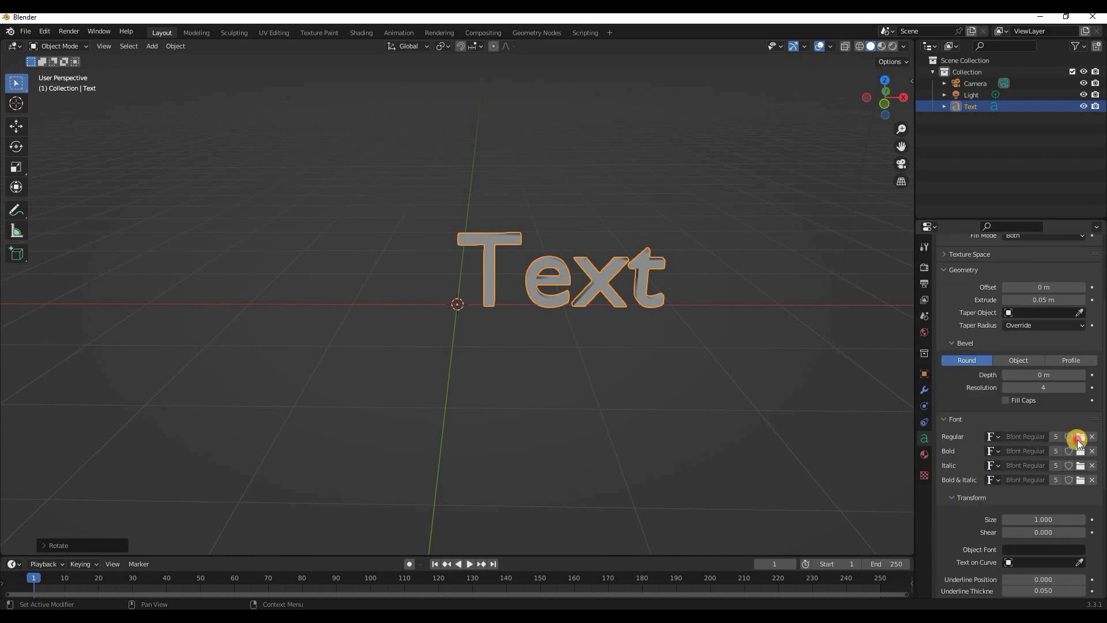
{"action": "left_click", "coordinate": [1080, 436]}
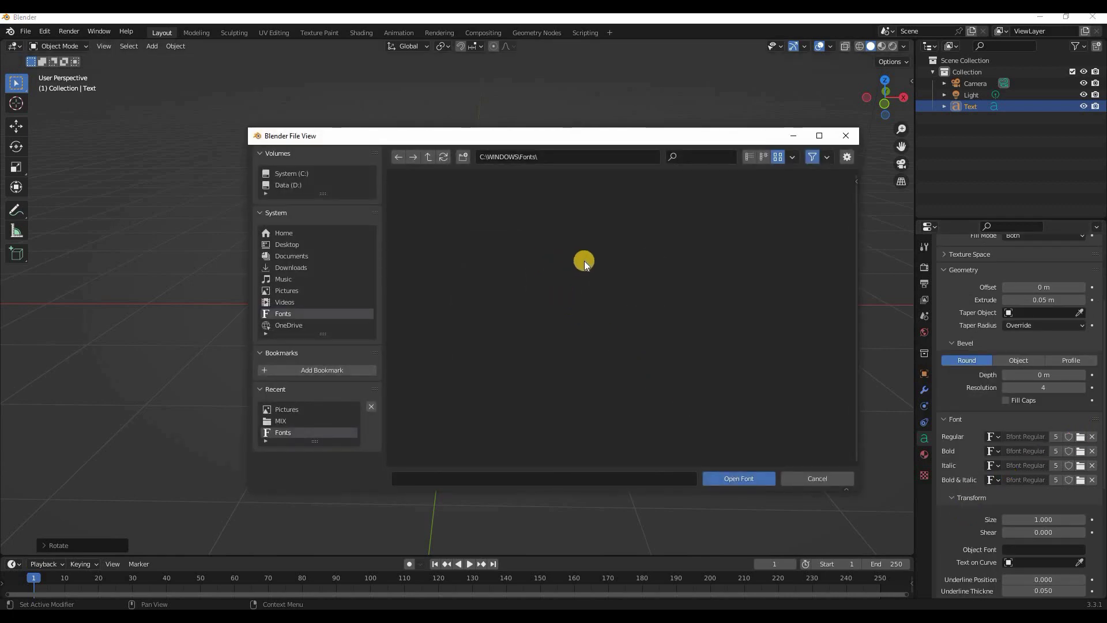
{"action": "scroll", "coordinate": [632, 288], "scroll_direction": "down", "scroll_amount": 5}
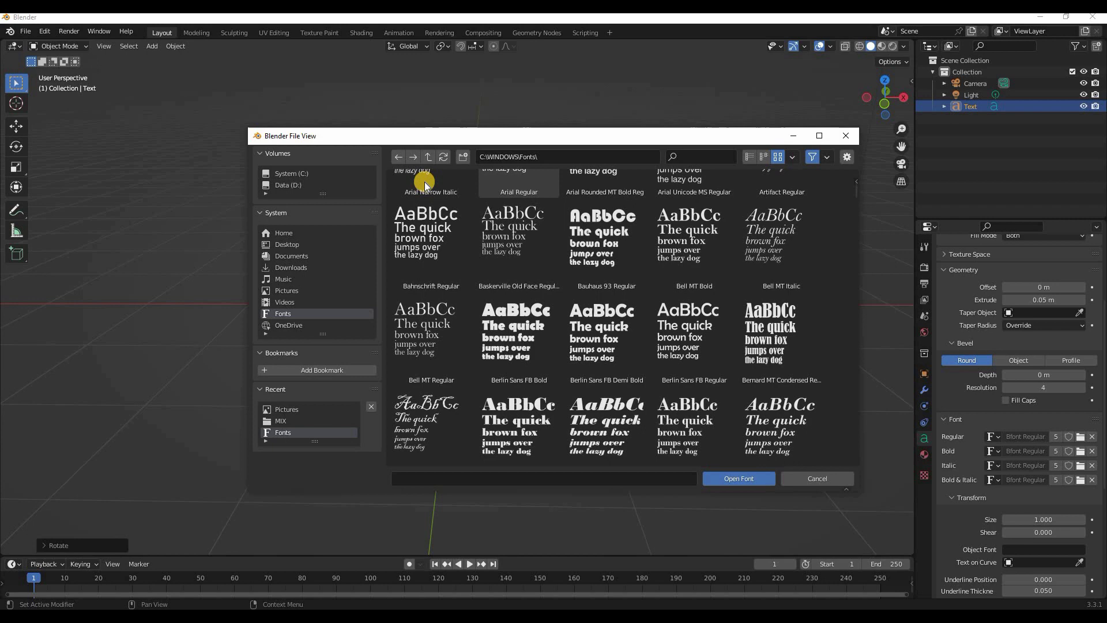
{"action": "left_click", "coordinate": [288, 290]}
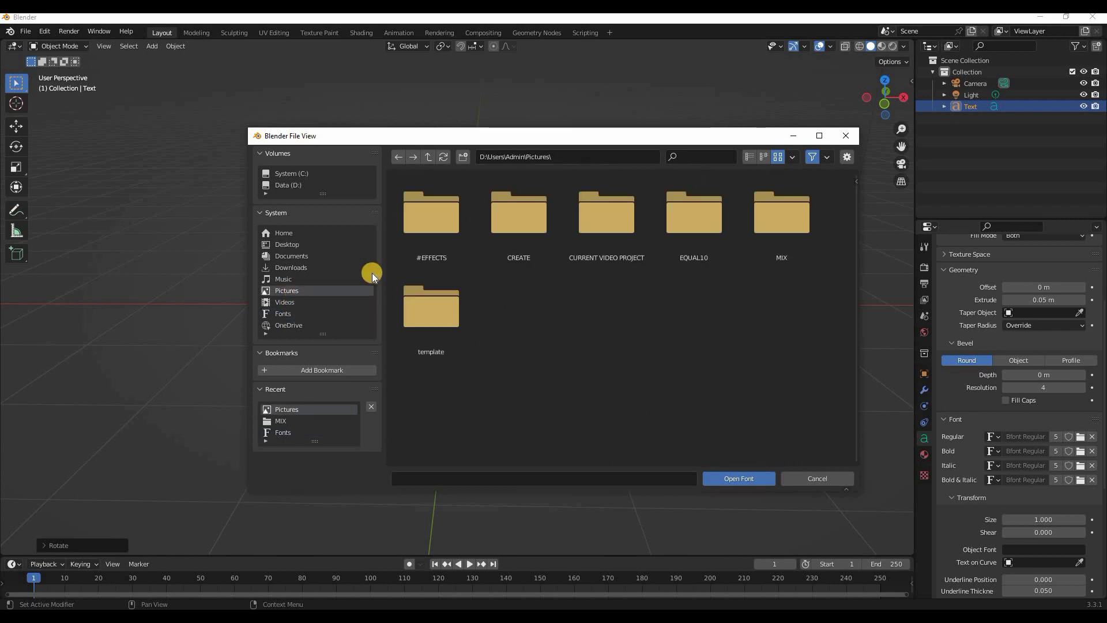
{"action": "left_click", "coordinate": [771, 234]}
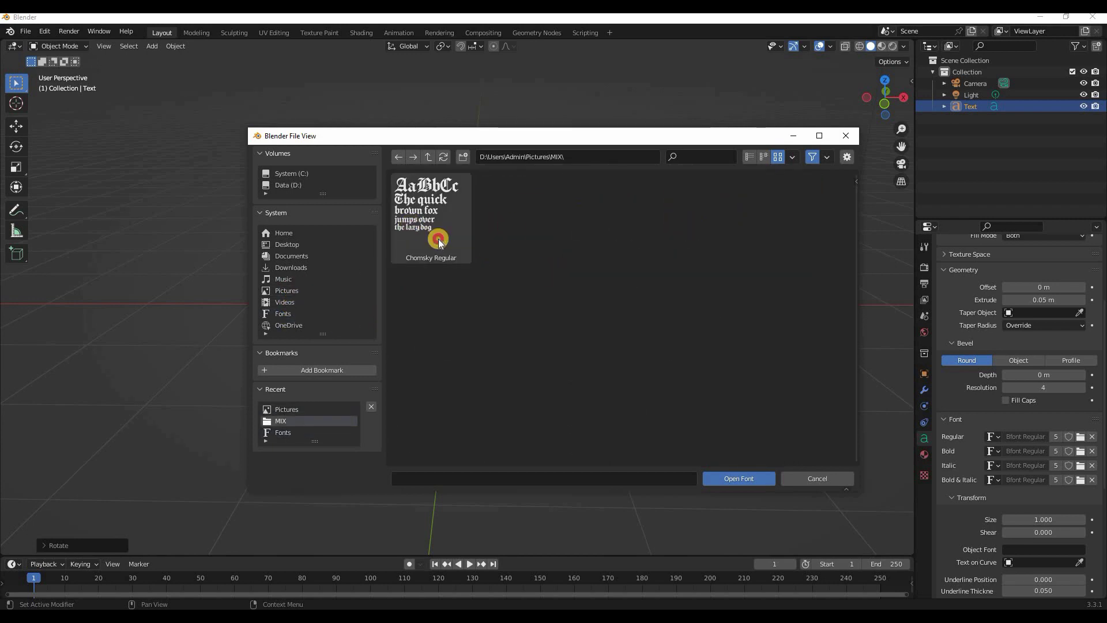
{"action": "left_click", "coordinate": [438, 241]}
{"action": "left_click", "coordinate": [740, 477]}
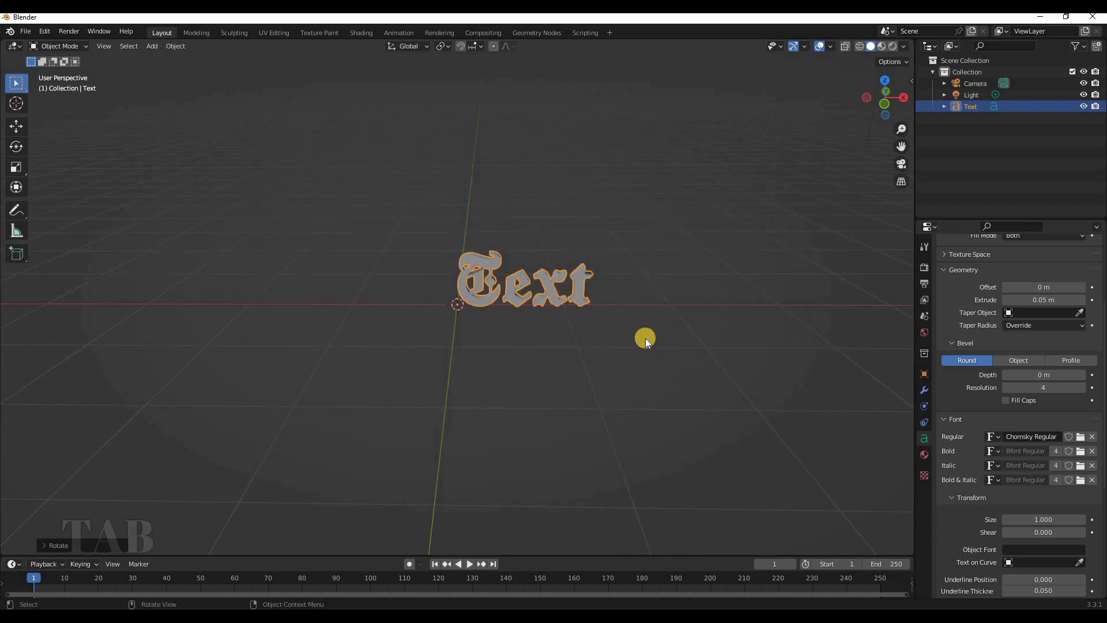
Replace the word 'Text' with 'belantti' in Edit Mode and return to Object Mode
{"action": "key", "text": "Tab"}
{"action": "key", "text": "BackSpace"}
{"action": "key", "text": "BackSpace"}
{"action": "key", "text": "BackSpace"}
{"action": "key", "text": "BackSpace"}
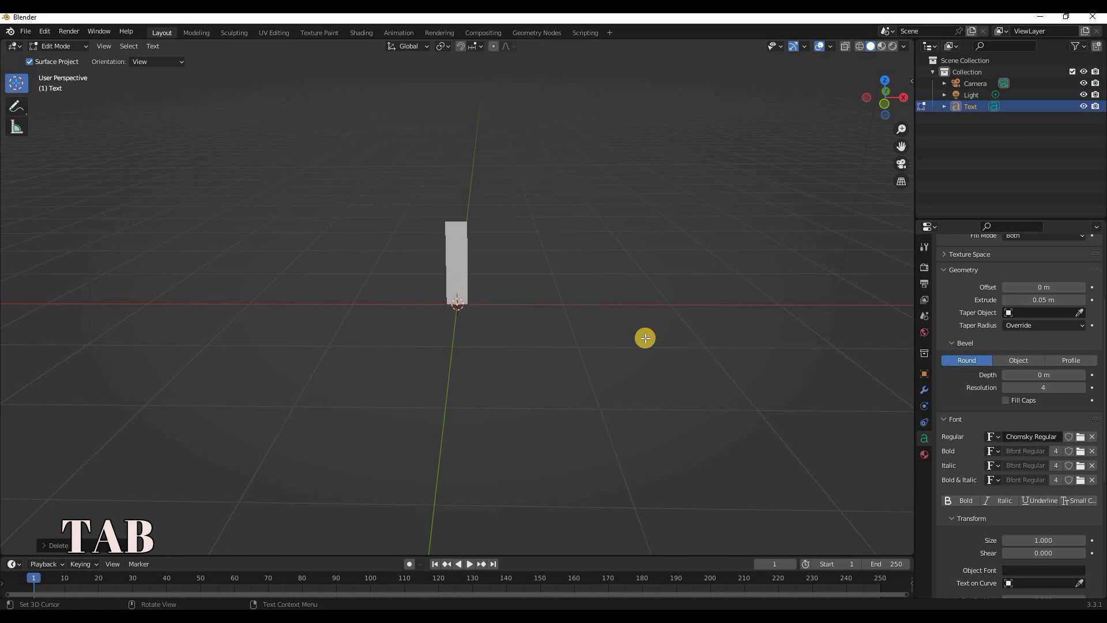
{"action": "type", "text": "bel"}
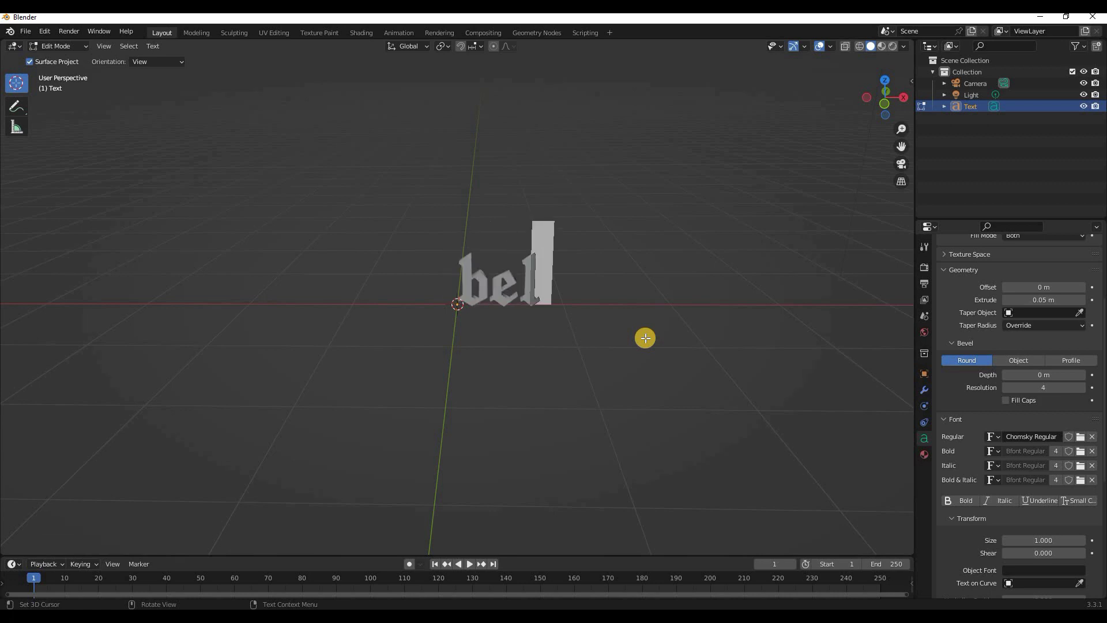
{"action": "type", "text": "antti"}
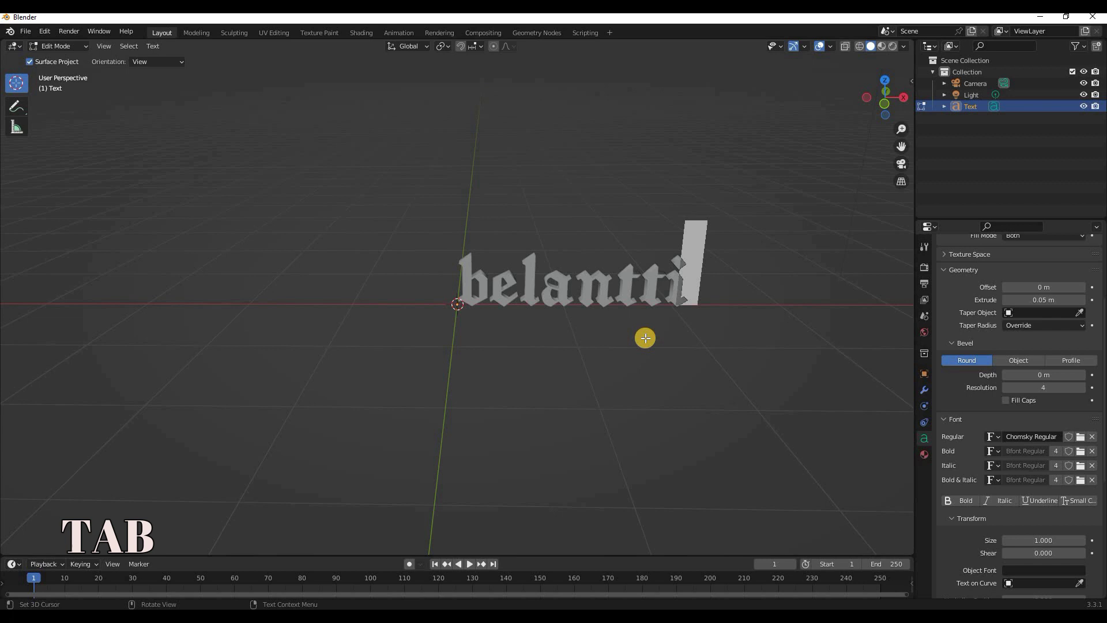
{"action": "key", "text": "Tab"}
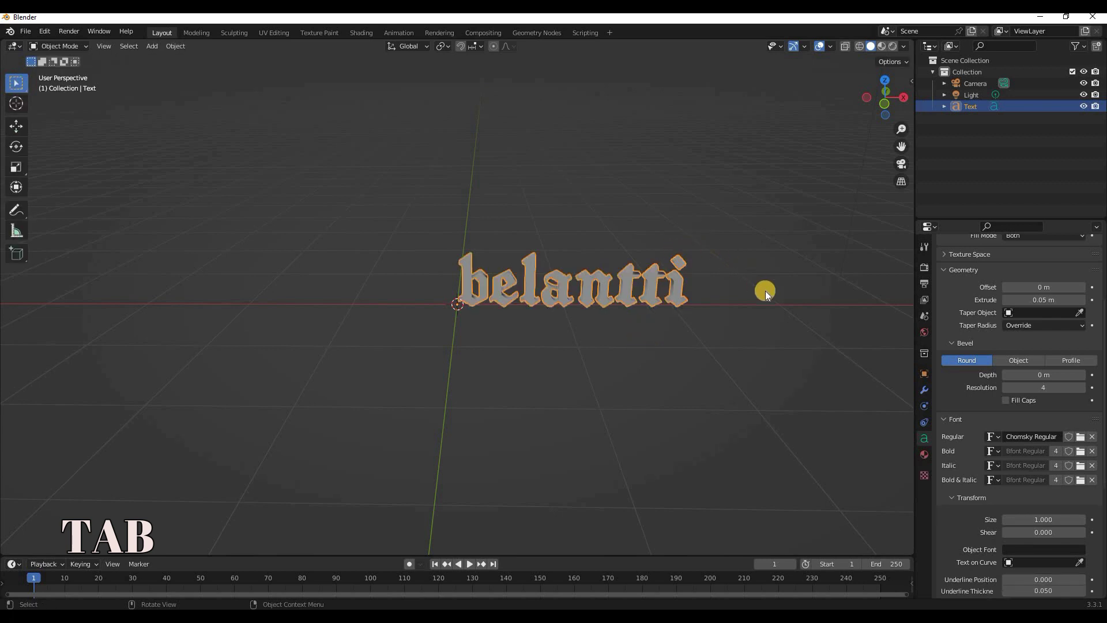
{"action": "middle_click_drag", "start_coordinate": [691, 317], "coordinate": [673, 299]}
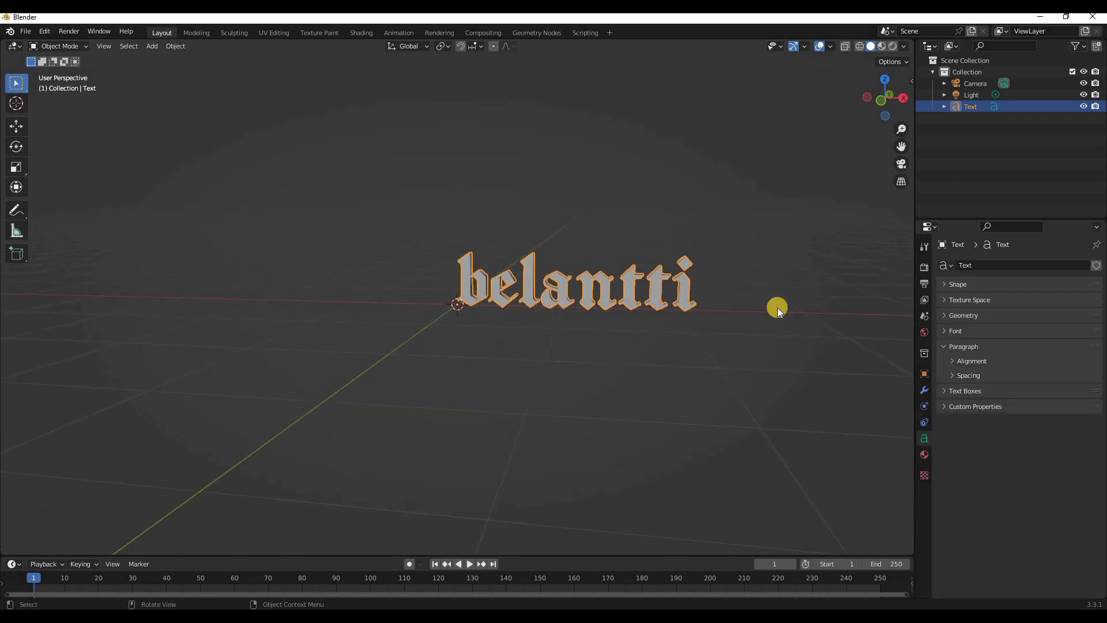
Select the belantti text and convert it to a mesh via Object > Convert To > Mesh
{"action": "left_click", "coordinate": [671, 291]}
{"action": "left_click", "coordinate": [656, 295]}
{"action": "left_click", "coordinate": [175, 46]}
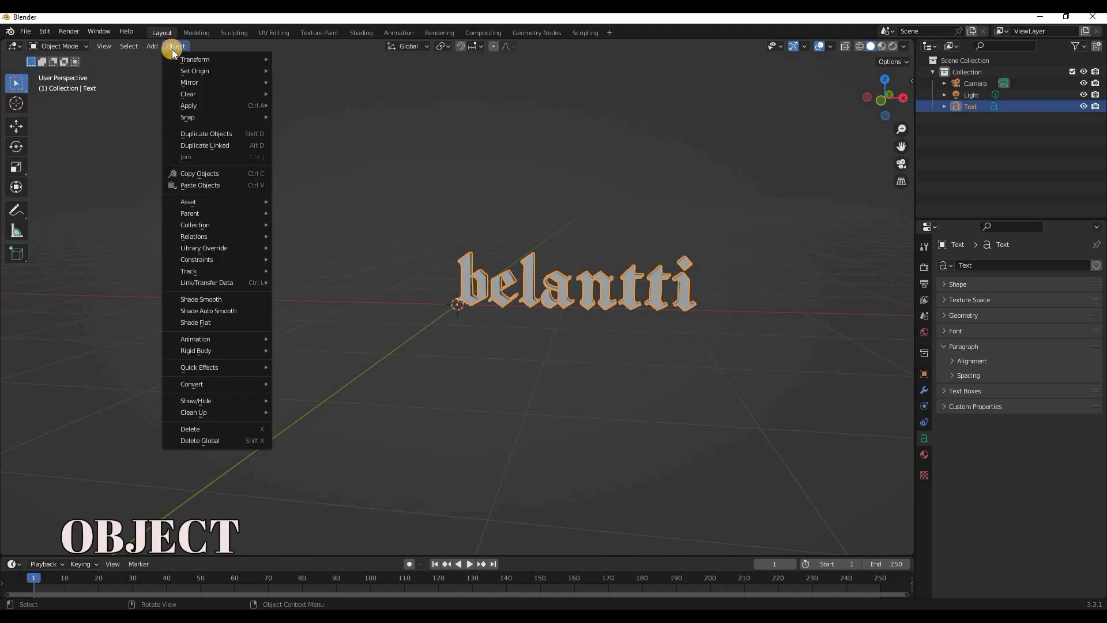
{"action": "mouse_move", "coordinate": [222, 384]}
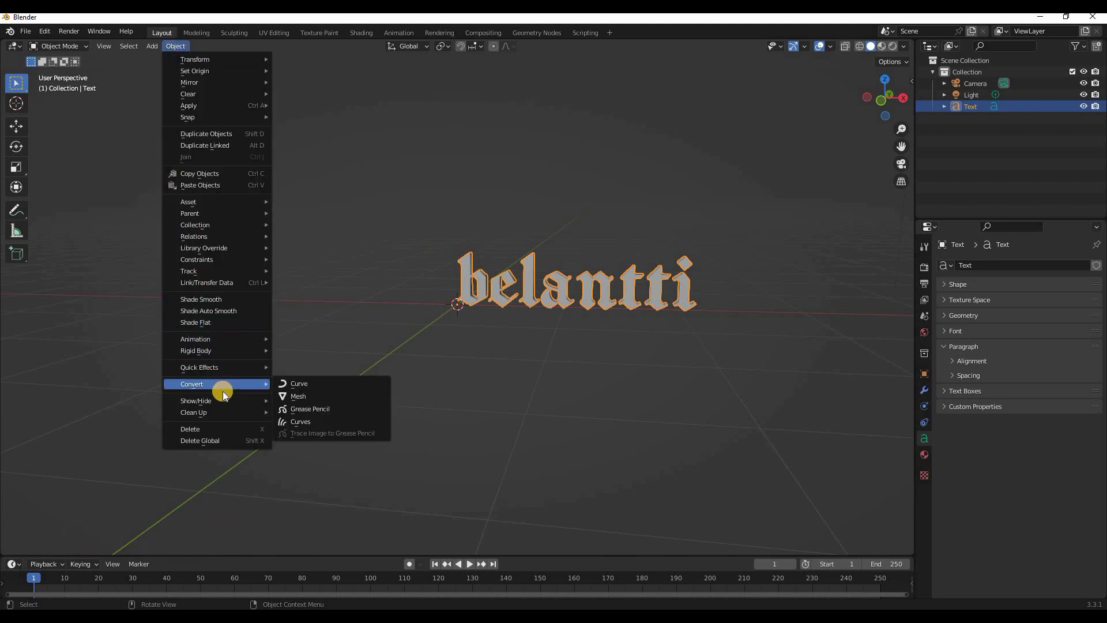
{"action": "left_click", "coordinate": [322, 396]}
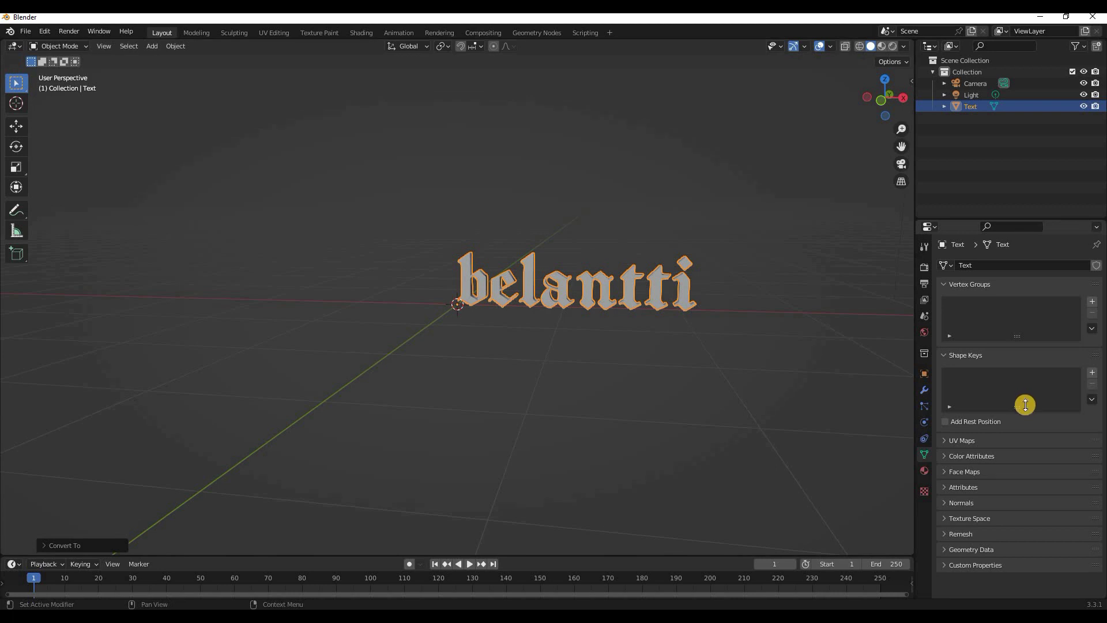
Add and apply a Decimate modifier at about 0.5 ratio, reducing faces from 1951 to 1114
{"action": "left_click", "coordinate": [924, 391]}
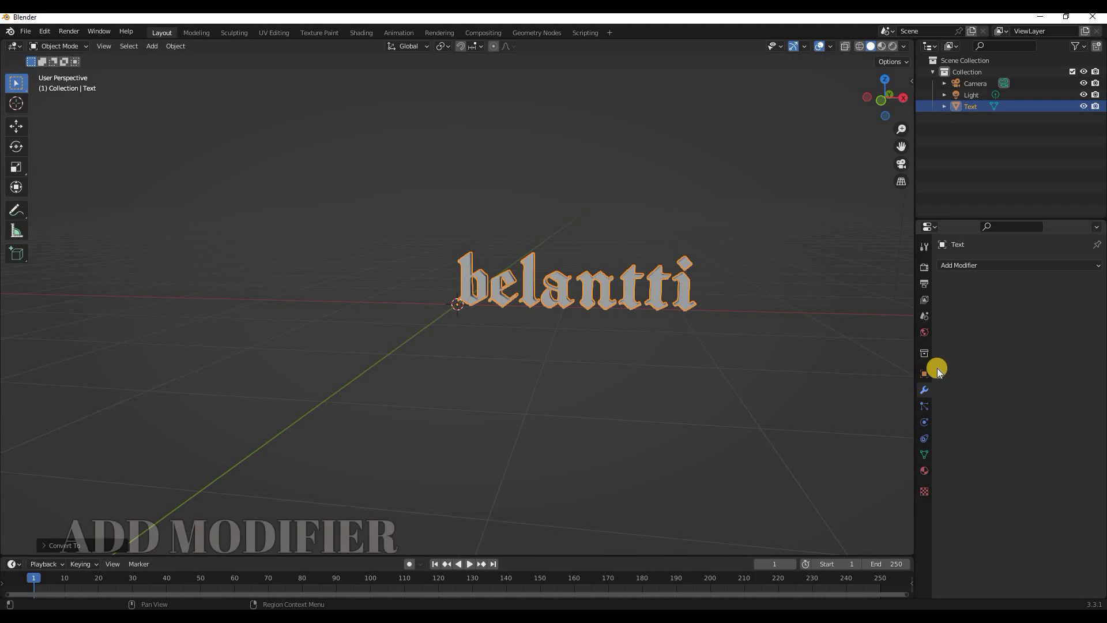
{"action": "left_click", "coordinate": [971, 266]}
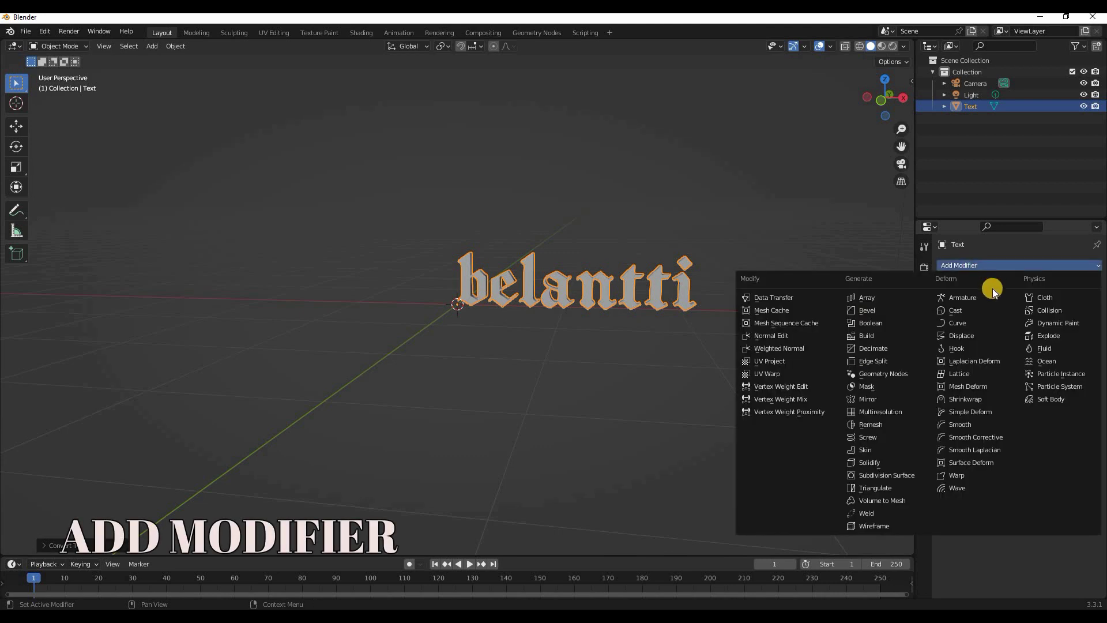
{"action": "left_click", "coordinate": [863, 350]}
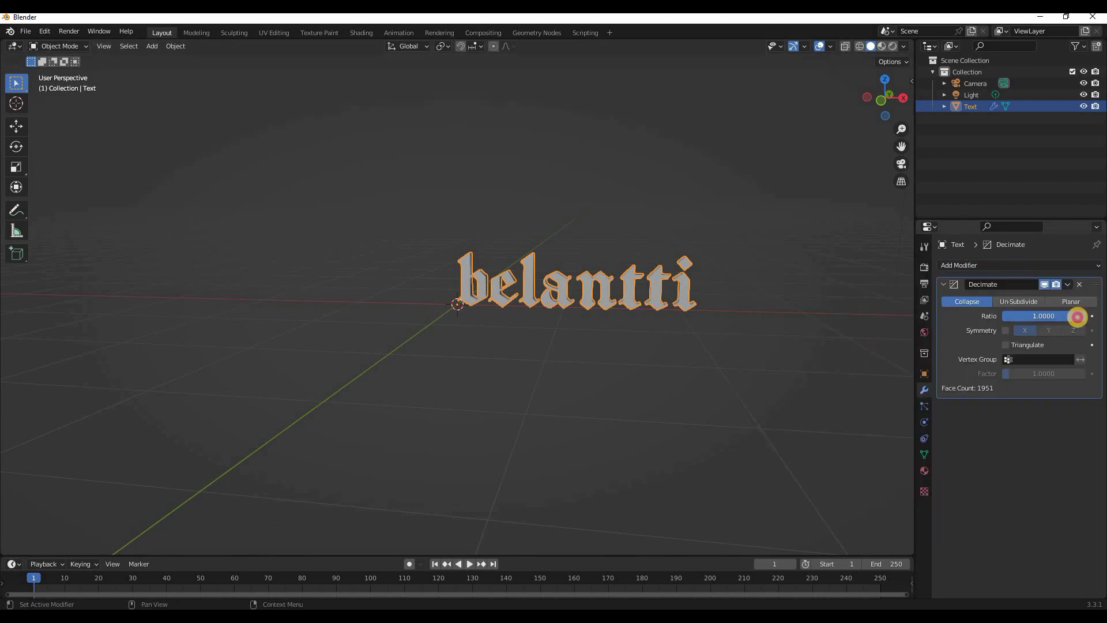
{"action": "left_click_drag", "start_coordinate": [1077, 316], "coordinate": [1038, 315]}
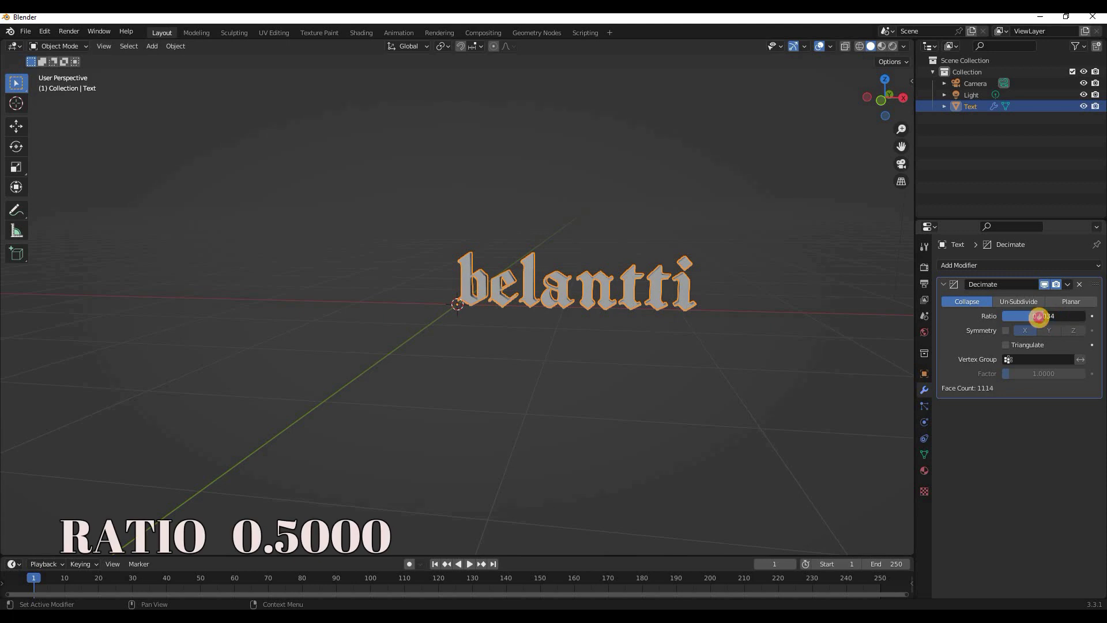
{"action": "left_click", "coordinate": [1067, 285]}
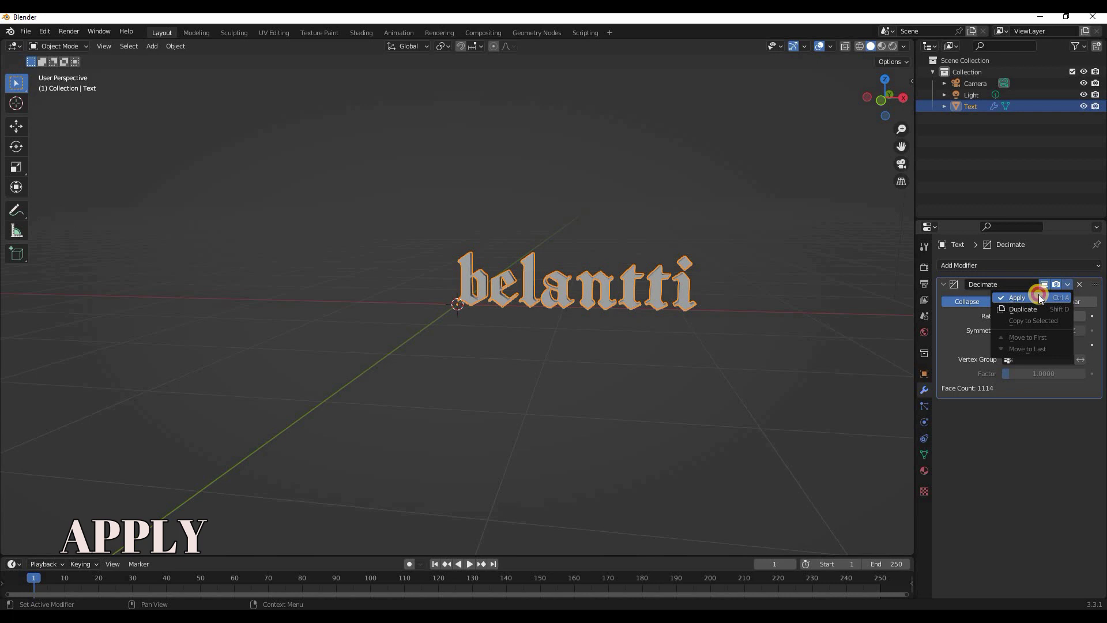
{"action": "left_click", "coordinate": [1039, 295]}
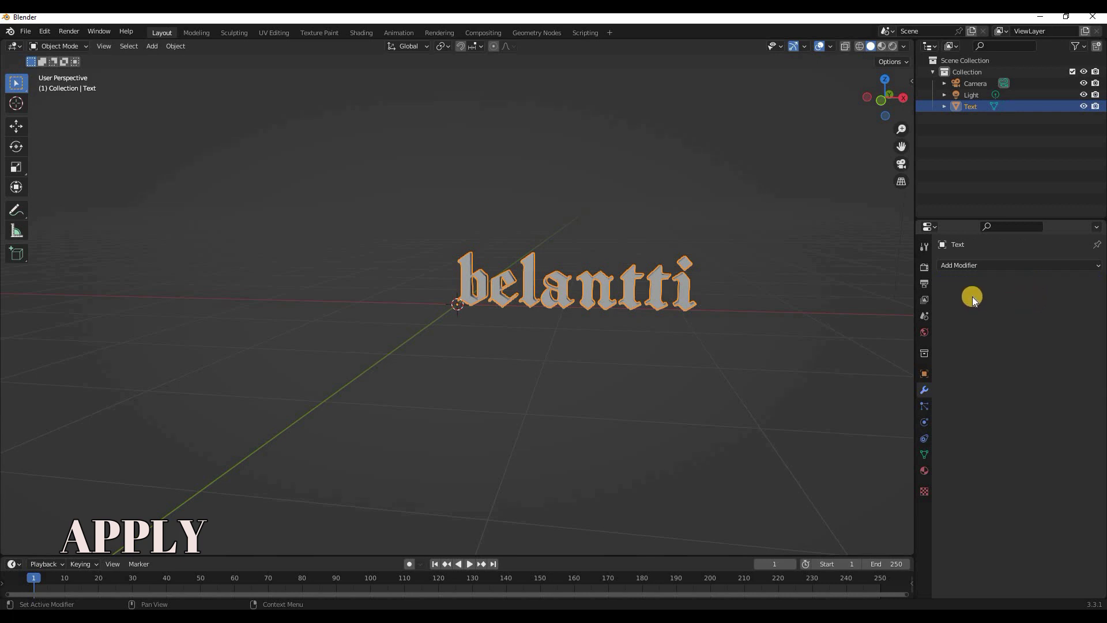
{"action": "left_click", "coordinate": [25, 31]}
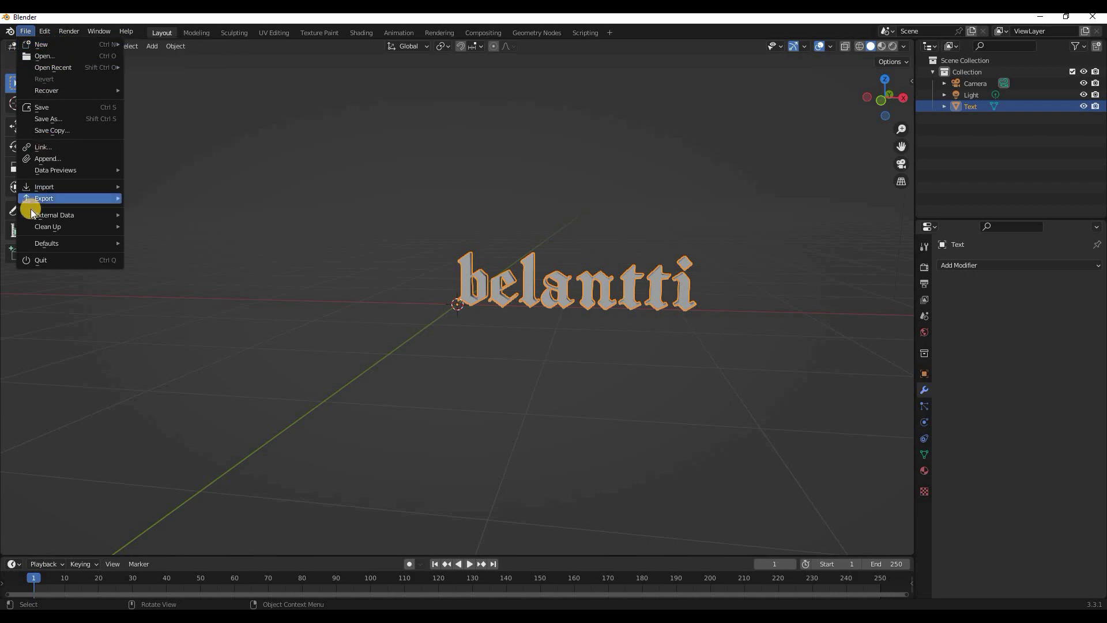
Export the belantti mesh as a Collada file, untitled.dae
{"action": "mouse_move", "coordinate": [47, 198]}
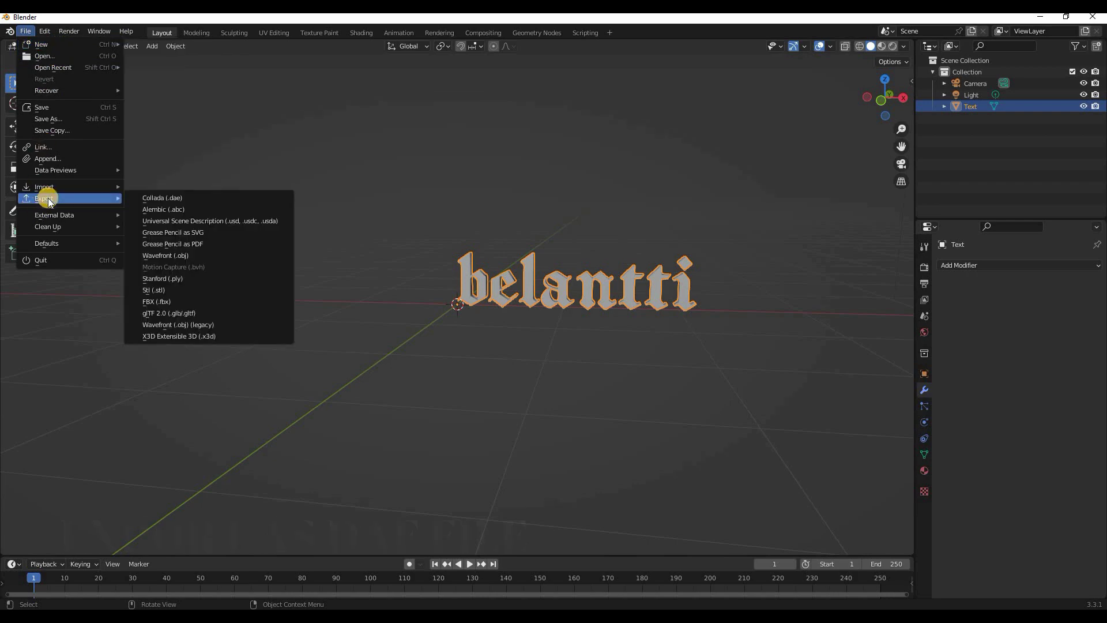
{"action": "left_click", "coordinate": [177, 199]}
{"action": "left_click", "coordinate": [742, 478]}
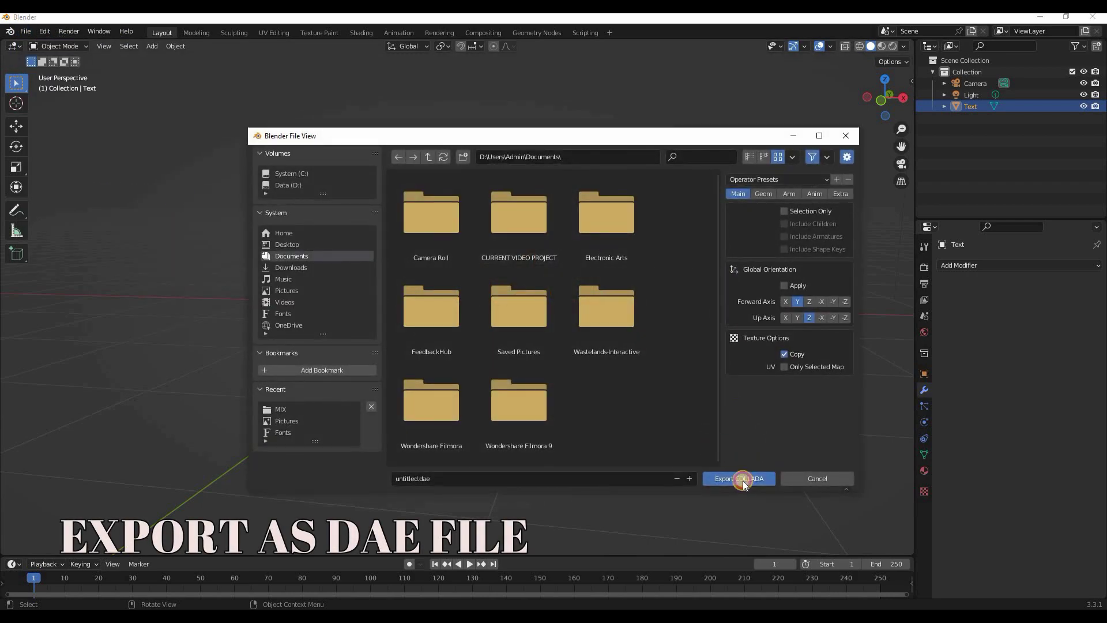
Save the scene as untitled.blend and switch to the Firestorm viewer
{"action": "left_click", "coordinate": [26, 31]}
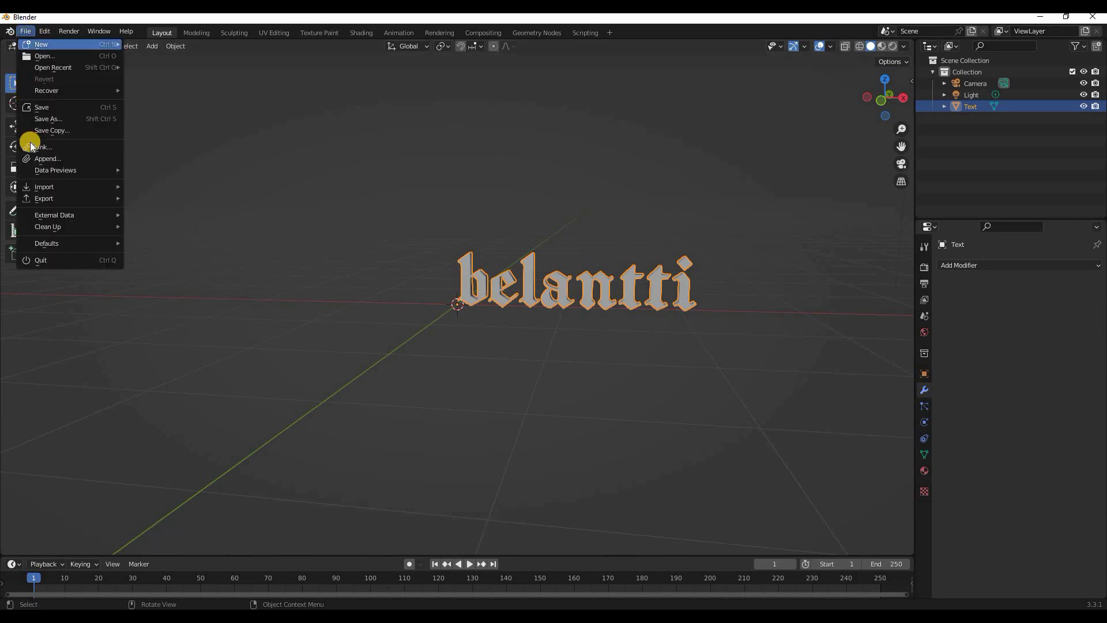
{"action": "left_click", "coordinate": [47, 118]}
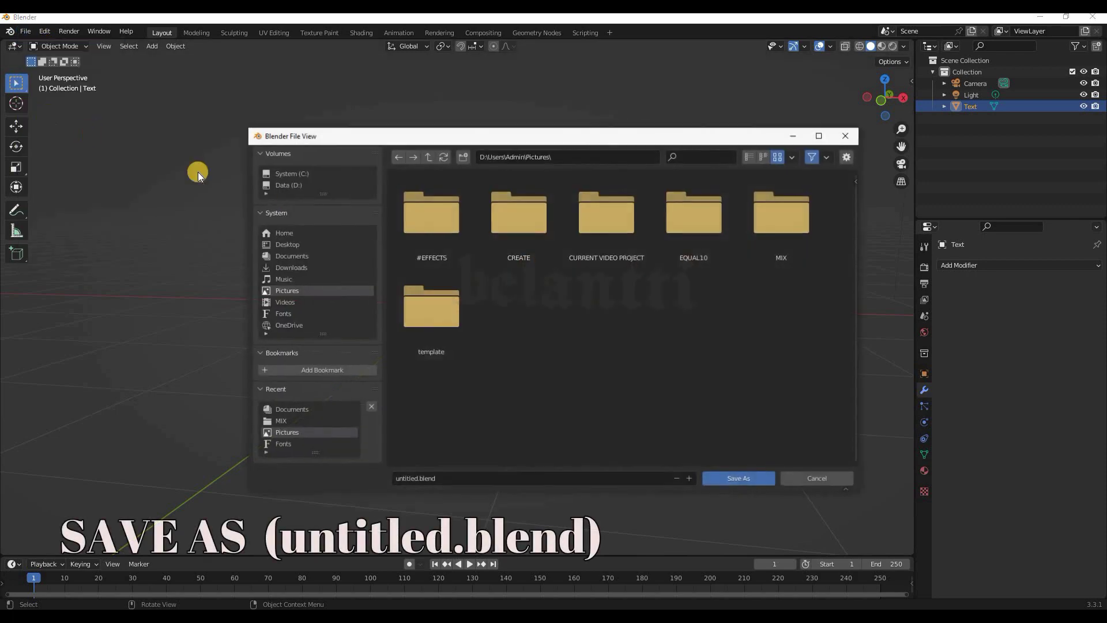
{"action": "left_click", "coordinate": [741, 478]}
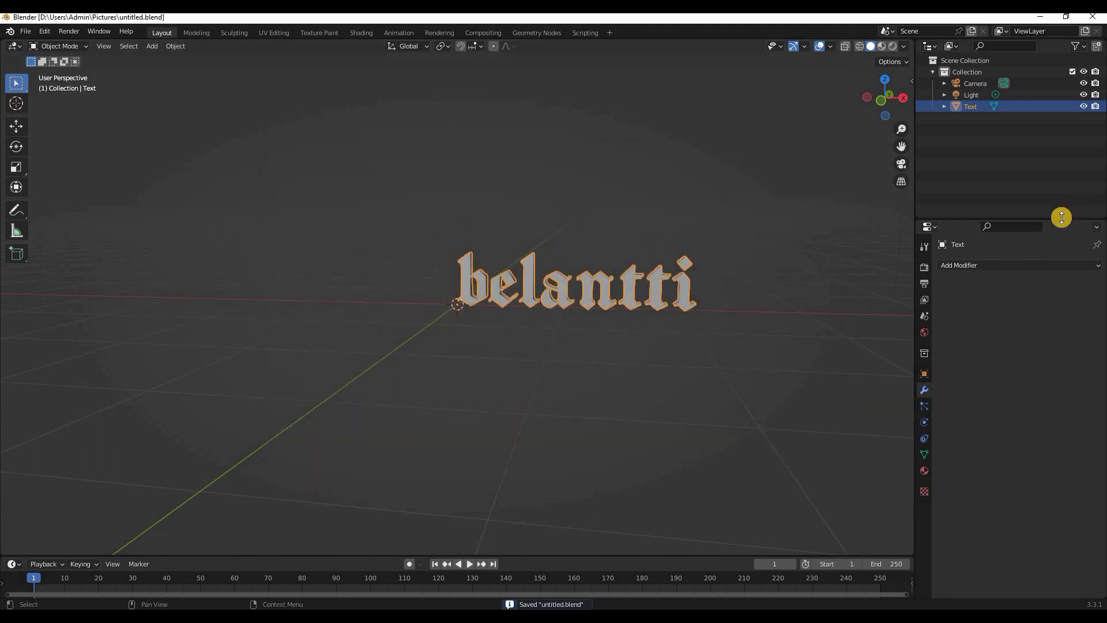
{"action": "mouse_move", "coordinate": [390, 615]}
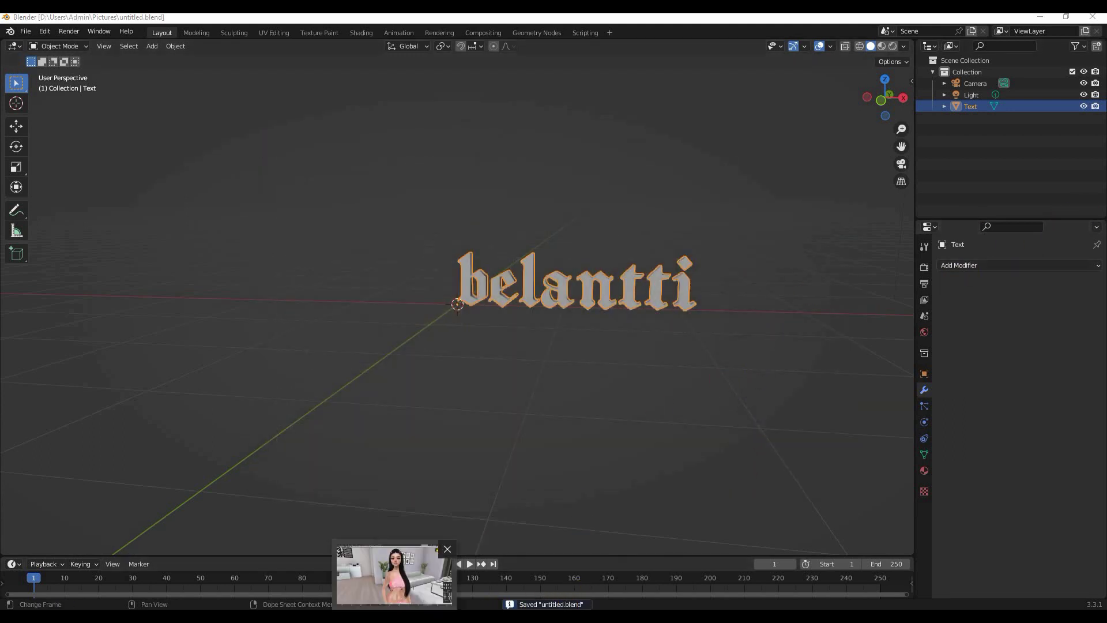
{"action": "left_click", "coordinate": [391, 571]}
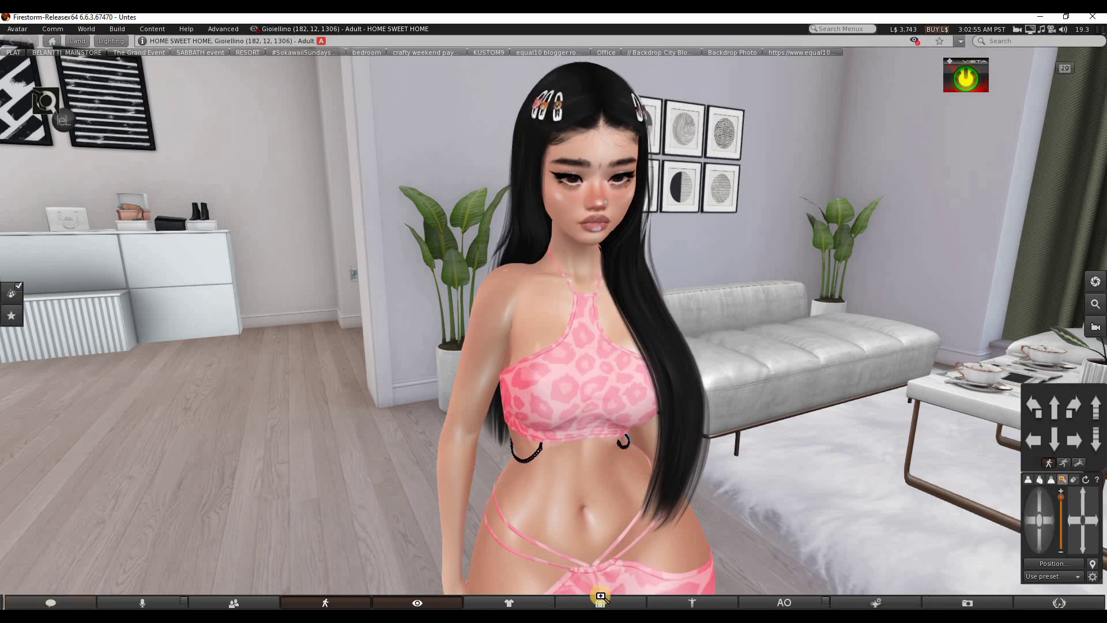
From the inventory, start a model upload and load untitled.dae into the uploader
{"action": "key", "text": "ctrl+i"}
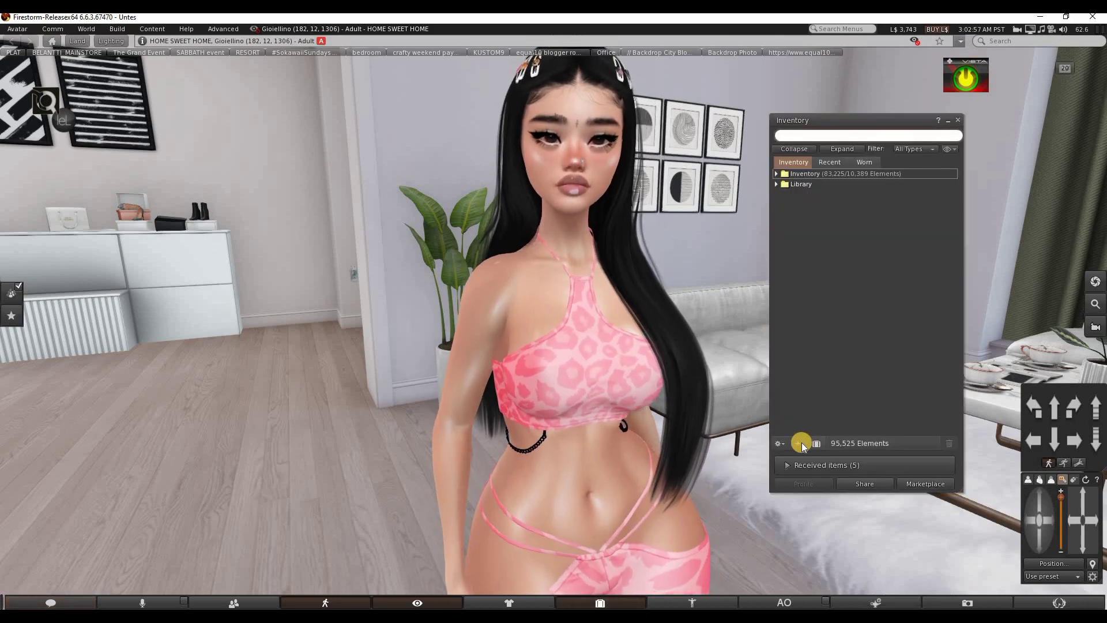
{"action": "left_click", "coordinate": [800, 442]}
{"action": "mouse_move", "coordinate": [820, 362]}
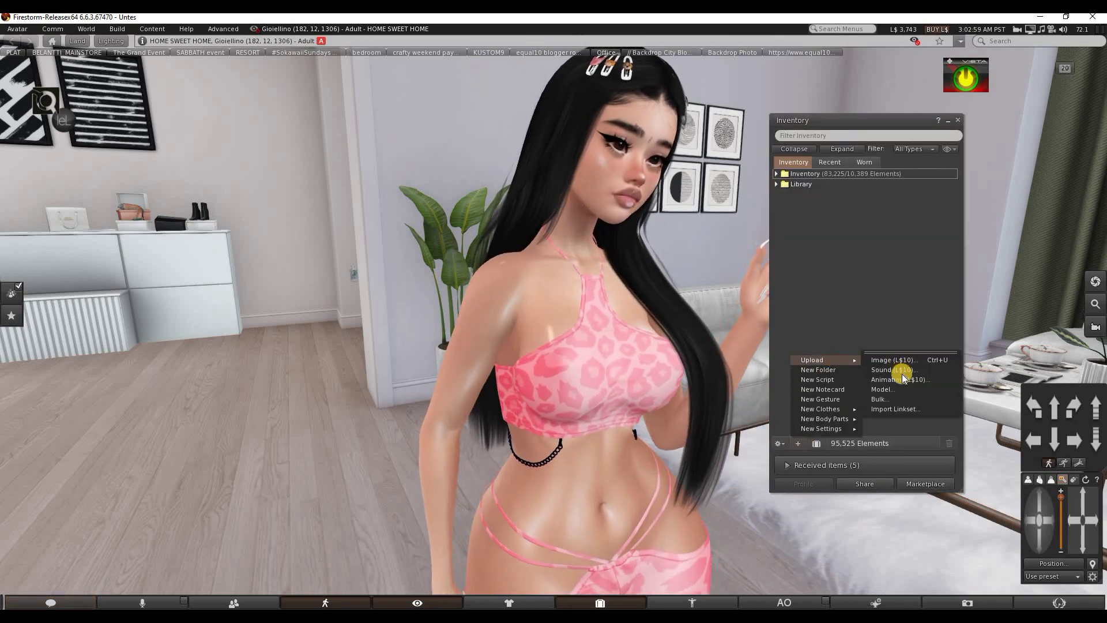
{"action": "left_click", "coordinate": [897, 388]}
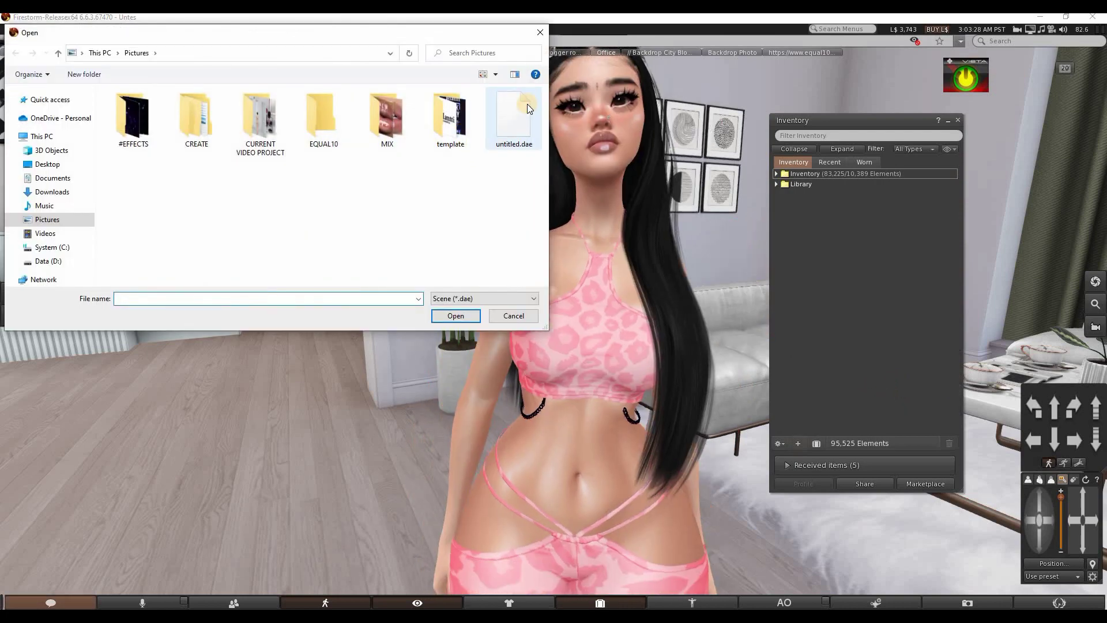
{"action": "left_click", "coordinate": [526, 107]}
{"action": "left_click", "coordinate": [456, 316]}
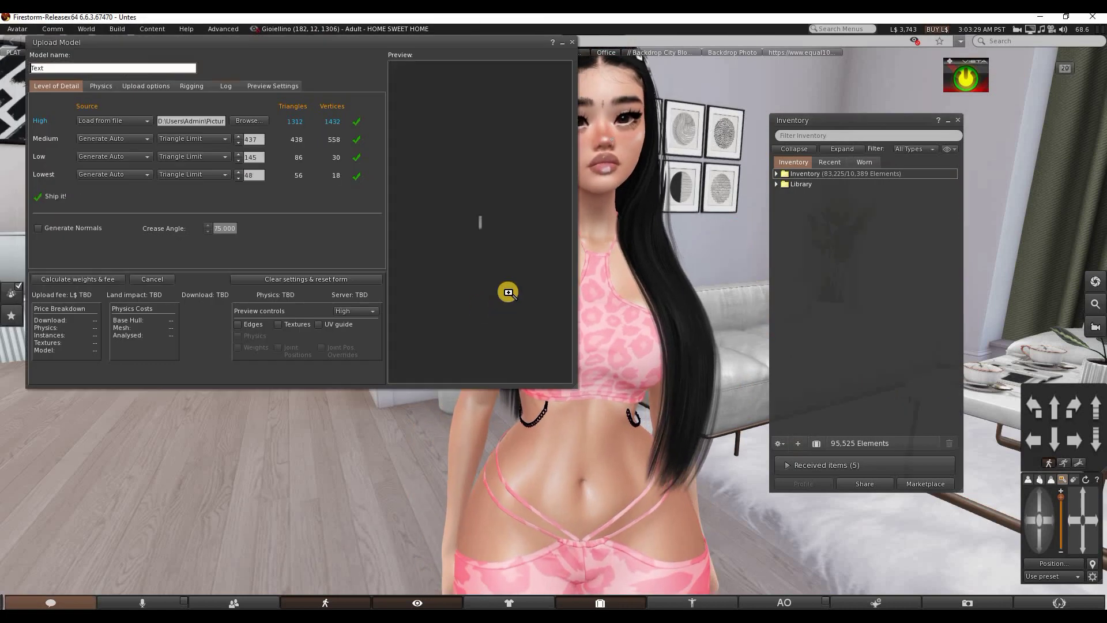
{"action": "left_click_drag", "start_coordinate": [469, 230], "coordinate": [464, 229]}
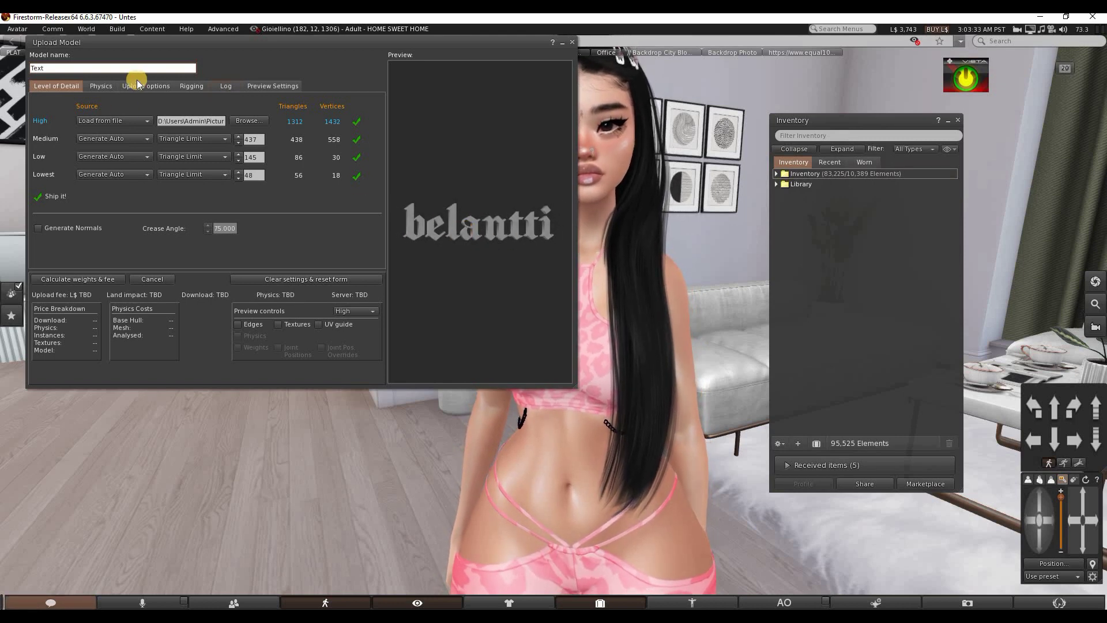
Name the model belantti, enable Generate Normals, calculate the L$11 fee and upload
{"action": "left_click_drag", "start_coordinate": [52, 68], "coordinate": [18, 67]}
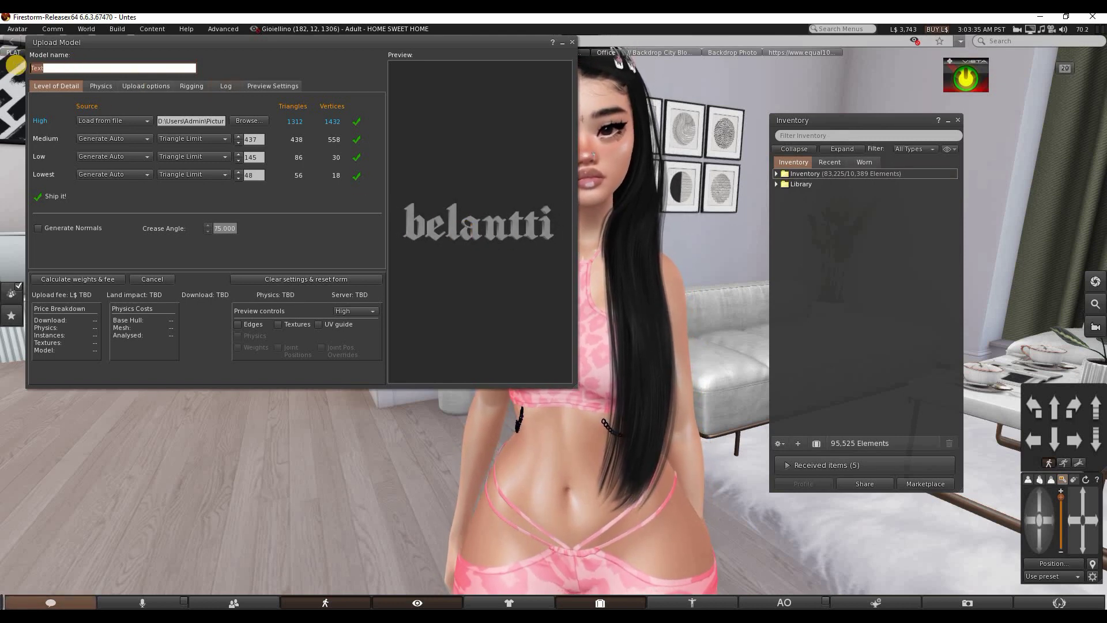
{"action": "type", "text": "belantti"}
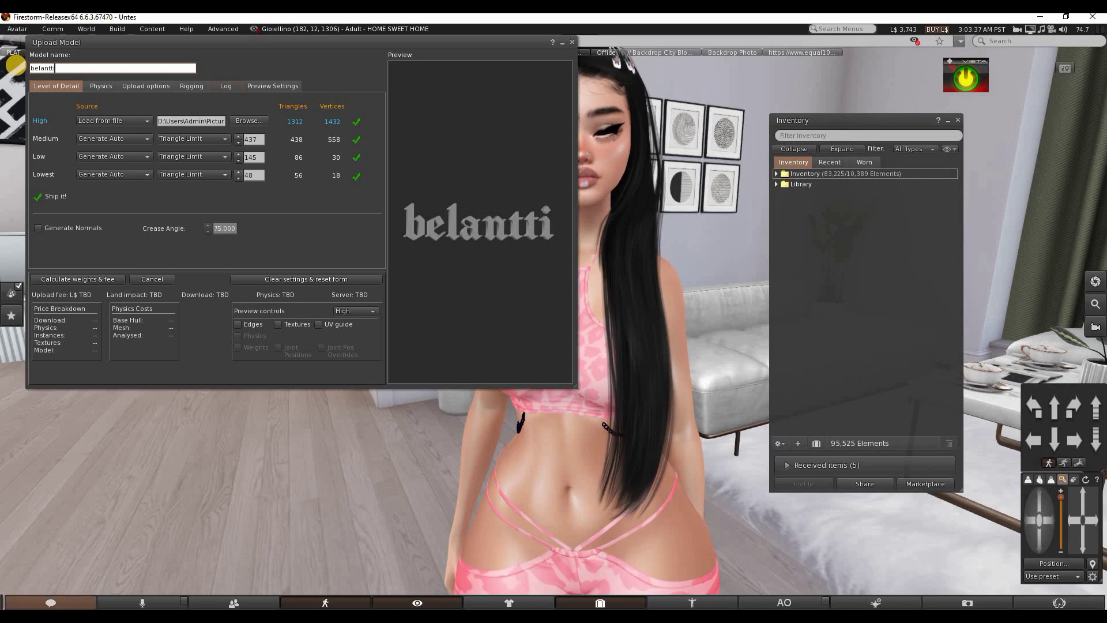
{"action": "left_click", "coordinate": [40, 228]}
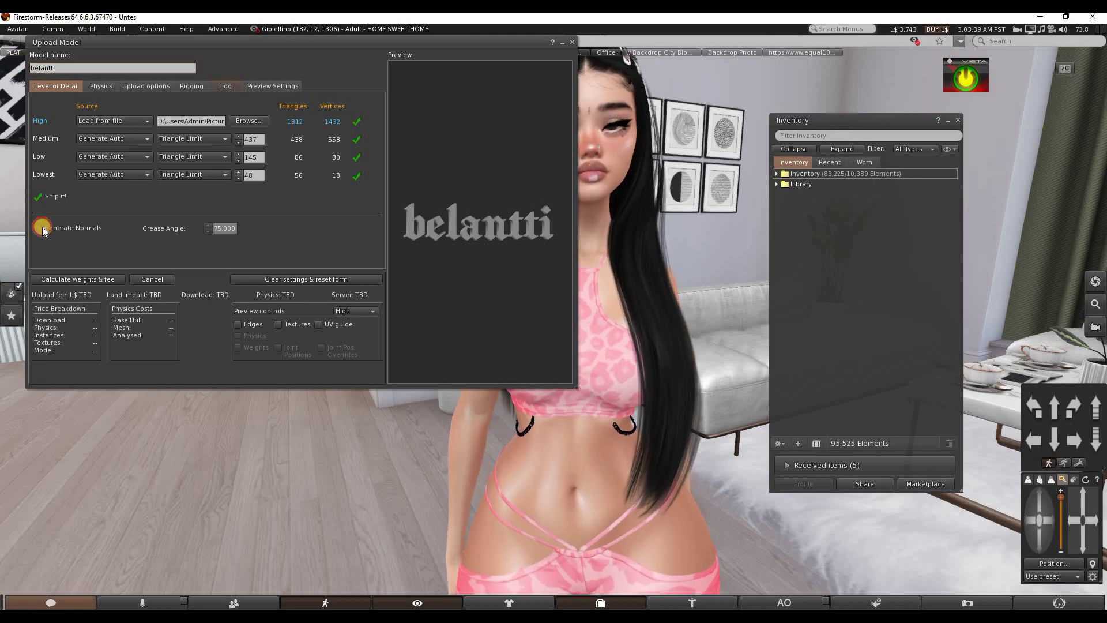
{"action": "left_click", "coordinate": [64, 280]}
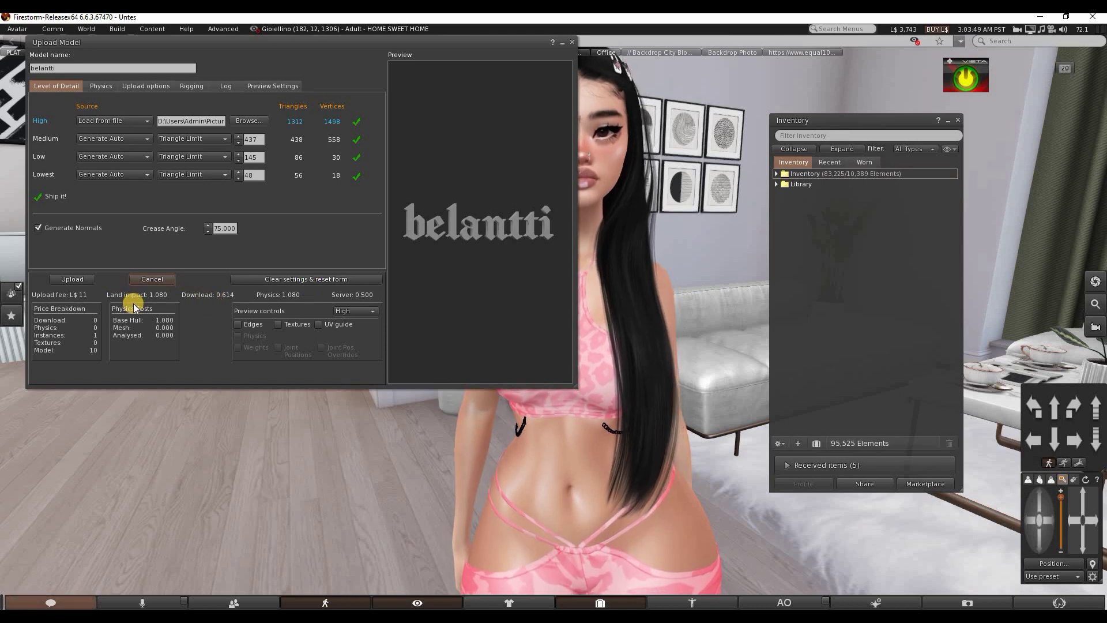
{"action": "left_click", "coordinate": [71, 279]}
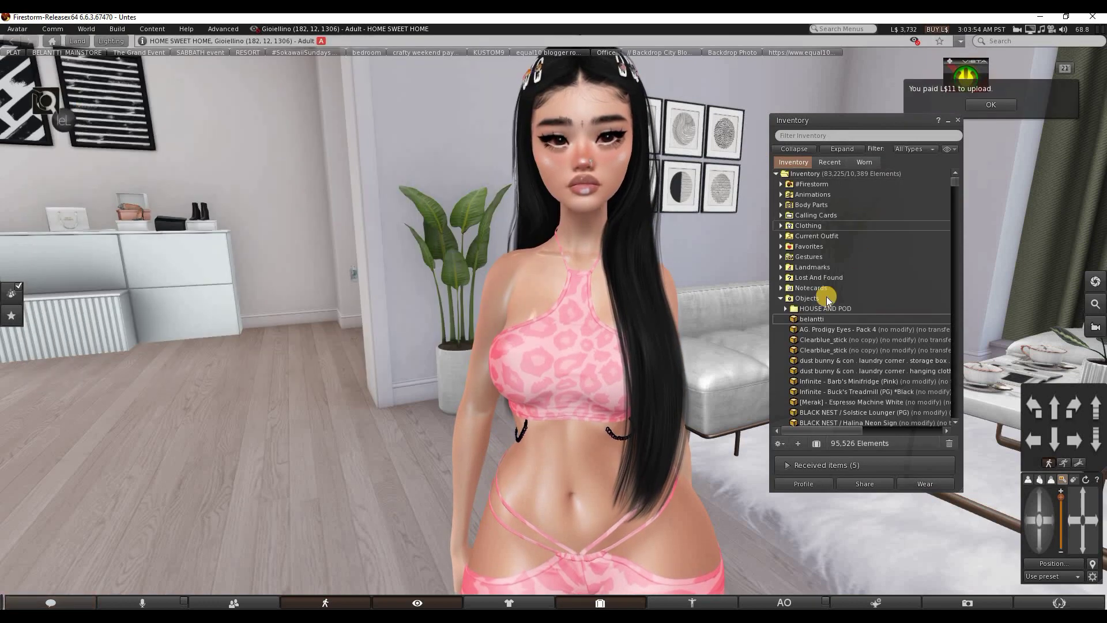
Rez the belantti item into the room and focus the camera on the letters
{"action": "left_click_drag", "start_coordinate": [821, 319], "coordinate": [302, 482]}
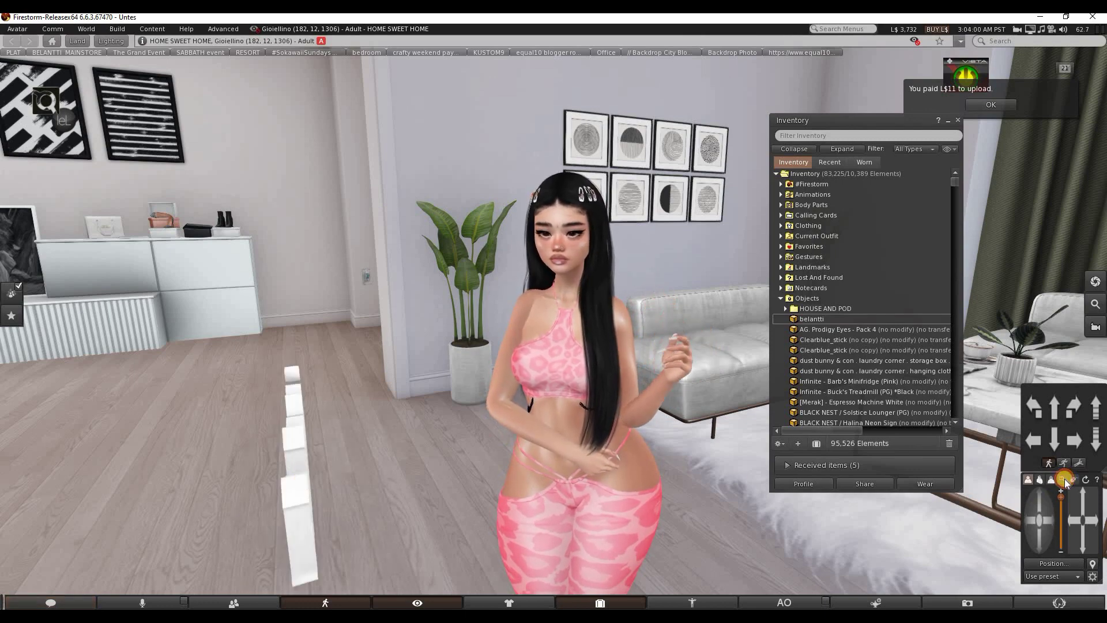
{"action": "left_click", "coordinate": [1062, 479]}
{"action": "left_click", "coordinate": [309, 485]}
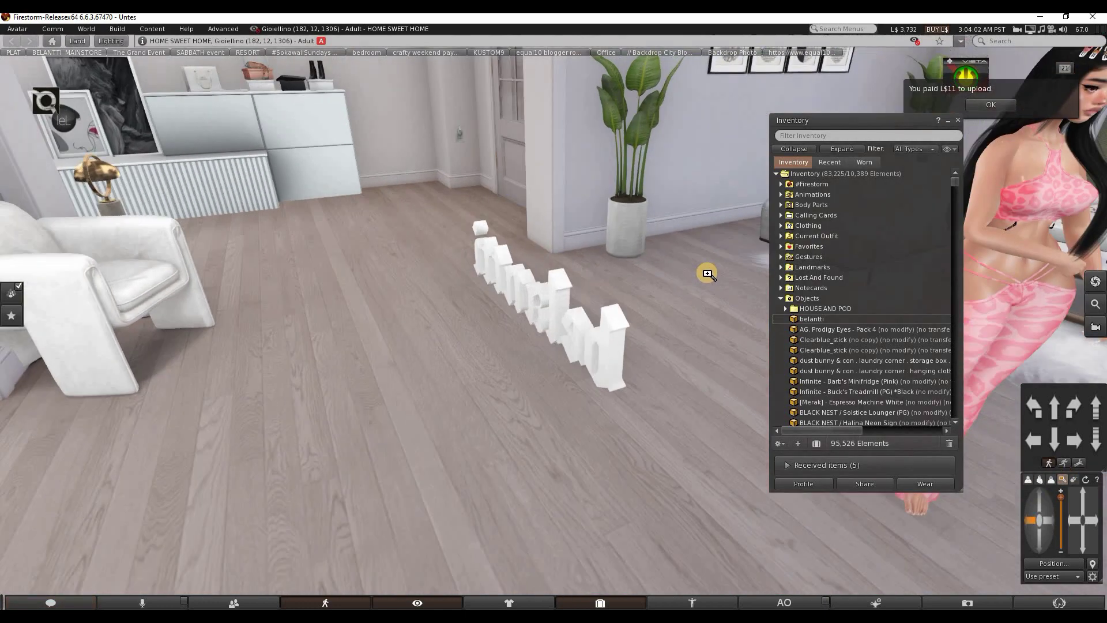
{"action": "left_click_drag", "start_coordinate": [706, 274], "coordinate": [661, 267]}
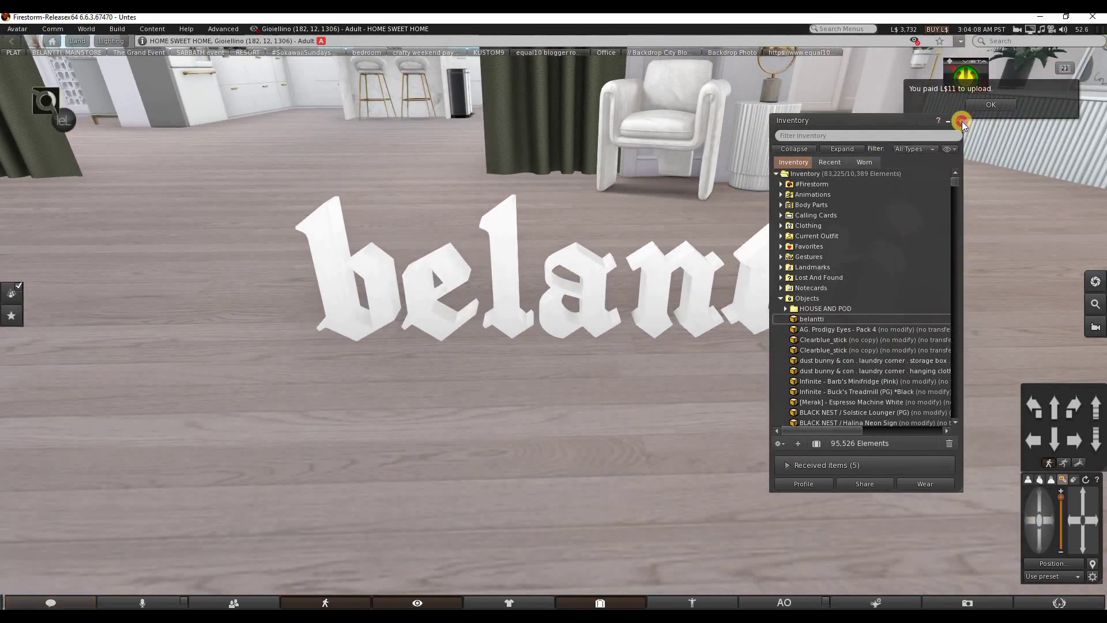
{"action": "left_click", "coordinate": [951, 121]}
{"action": "key", "text": "Escape"}
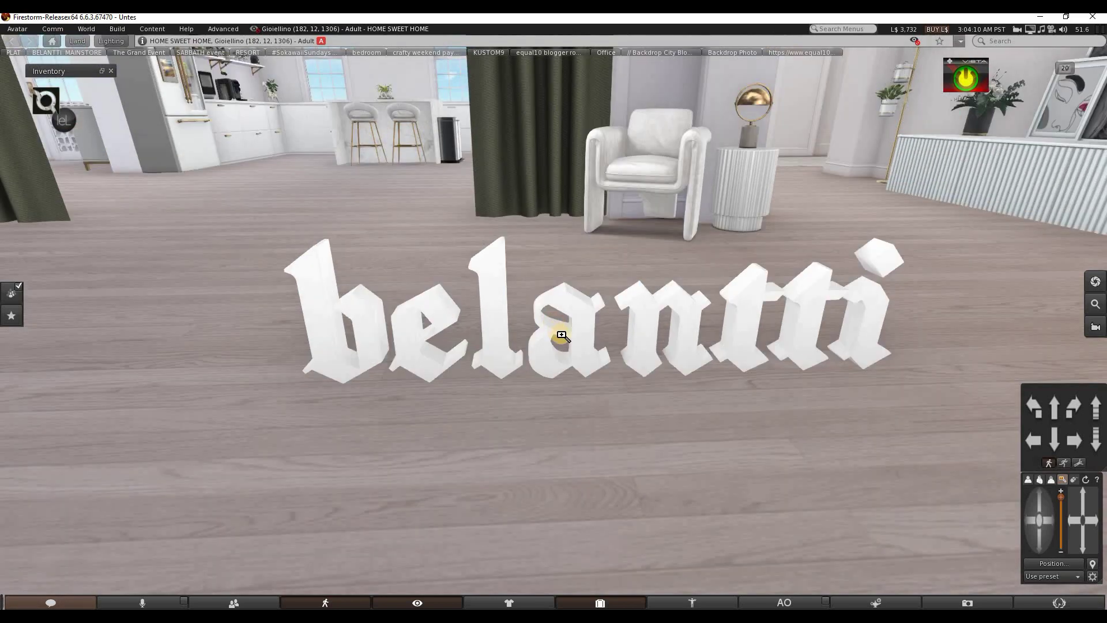
Open the belantti letters in the Build floater via right-click Edit
{"action": "left_click", "coordinate": [1038, 529]}
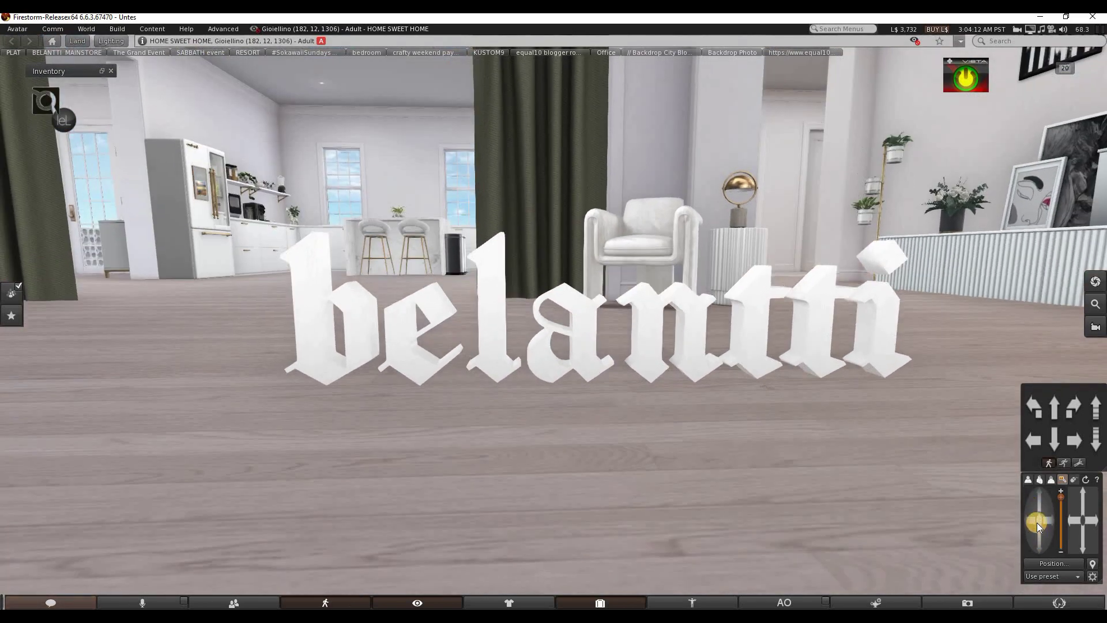
{"action": "left_click", "coordinate": [853, 403], "text": "alt"}
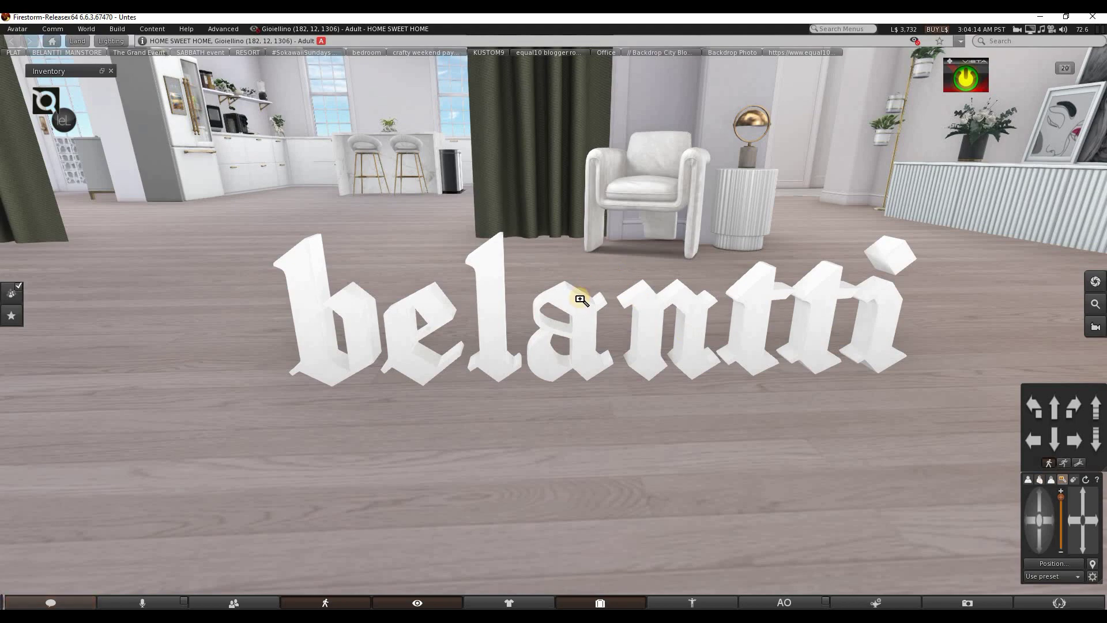
{"action": "right_click", "coordinate": [587, 313]}
{"action": "left_click", "coordinate": [484, 218]}
{"action": "left_click", "coordinate": [199, 220]}
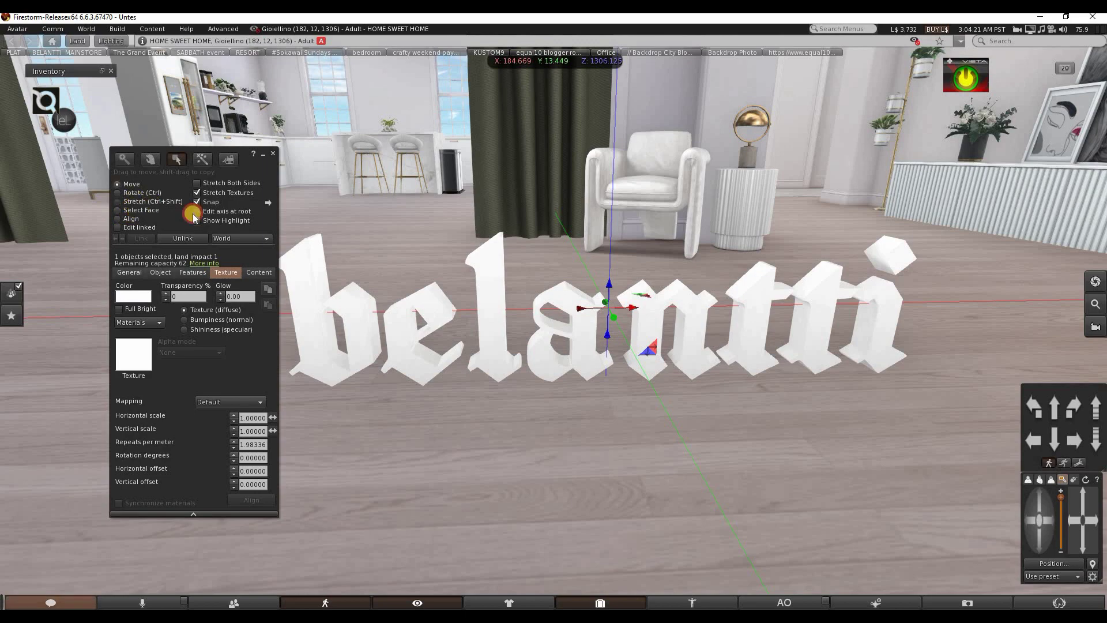
Stretch the belantti letters along Z to make them slightly thinner in depth, about 0.083
{"action": "key", "text": "ctrl+shift"}
{"action": "left_click_drag", "start_coordinate": [610, 313], "coordinate": [610, 310]}
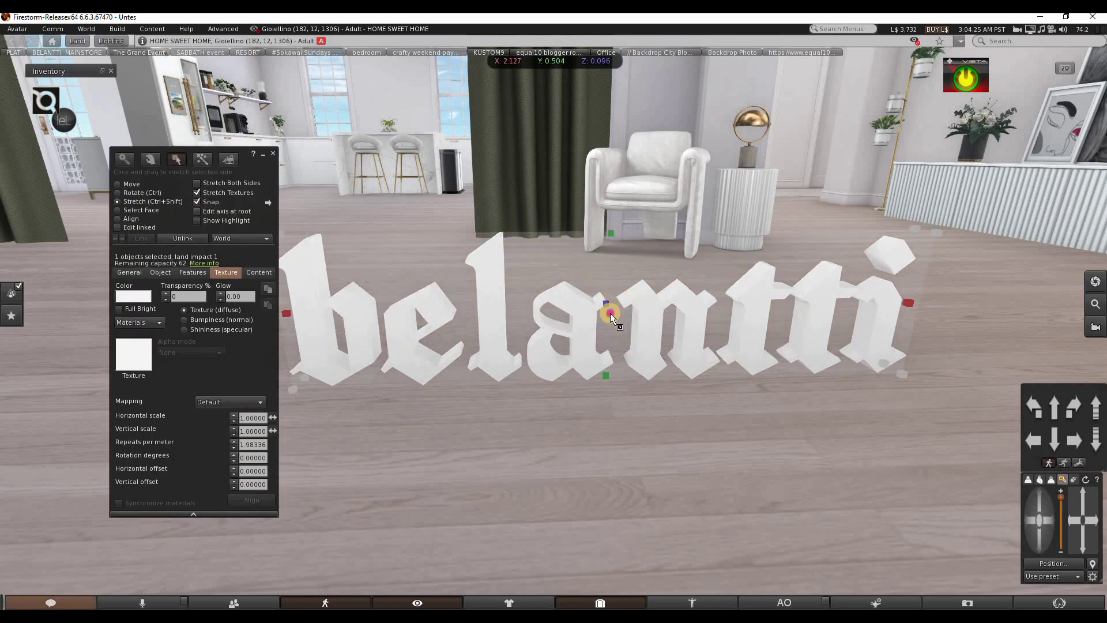
{"action": "mouse_move", "coordinate": [610, 313]}
{"action": "left_mouse_down"}
{"action": "mouse_move", "coordinate": [603, 297]}
{"action": "mouse_move", "coordinate": [615, 337]}
{"action": "mouse_move", "coordinate": [613, 310]}
{"action": "left_mouse_up"}
{"action": "left_click", "coordinate": [193, 306]}
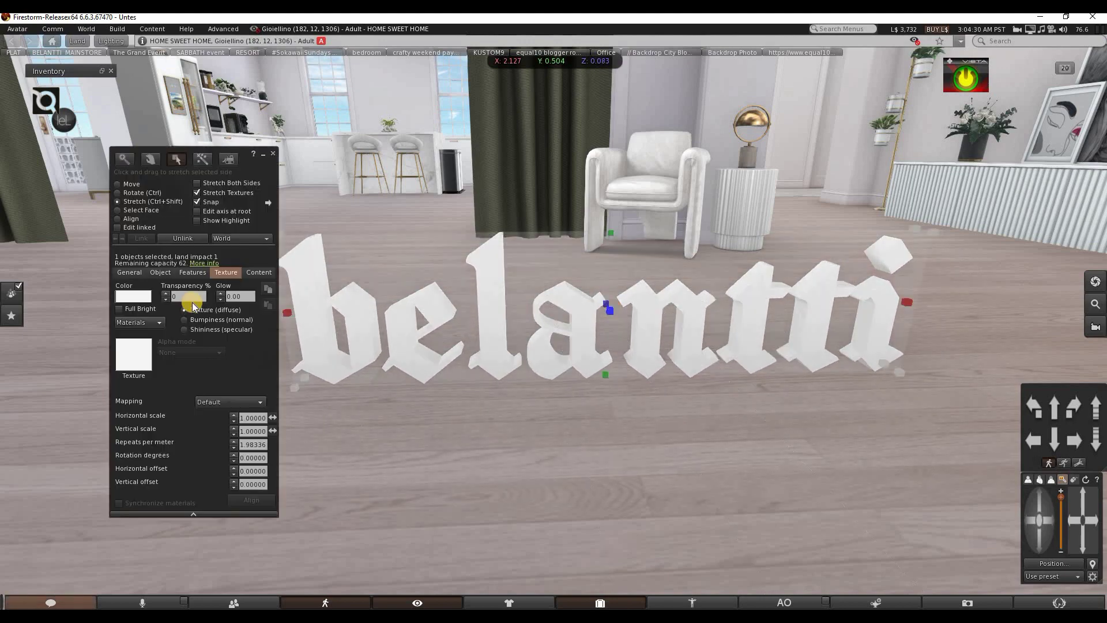
Try Glow at 0.01 and then 0.06 on the letters, then set it back to 0.00
{"action": "left_click", "coordinate": [243, 296]}
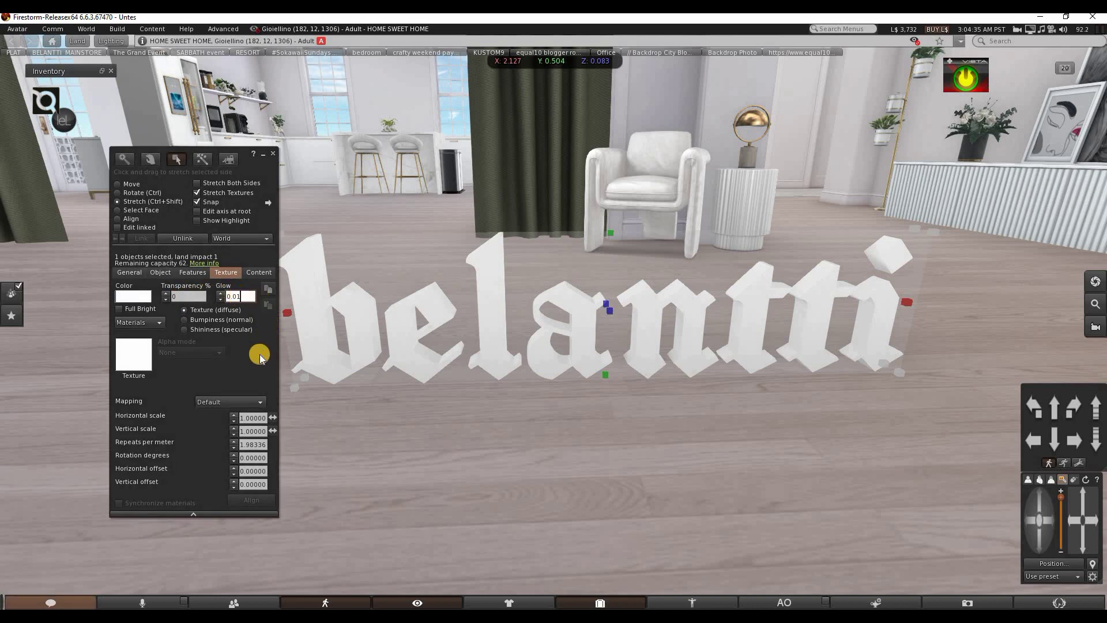
{"action": "key", "text": "Return"}
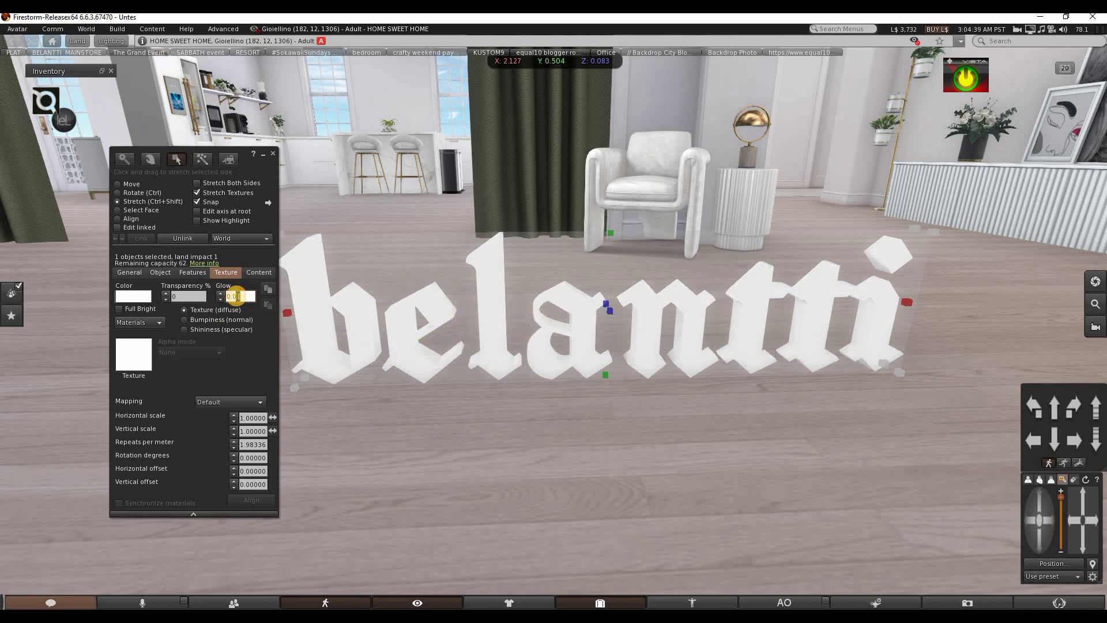
{"action": "type", "text": "6"}
{"action": "key", "text": "Return"}
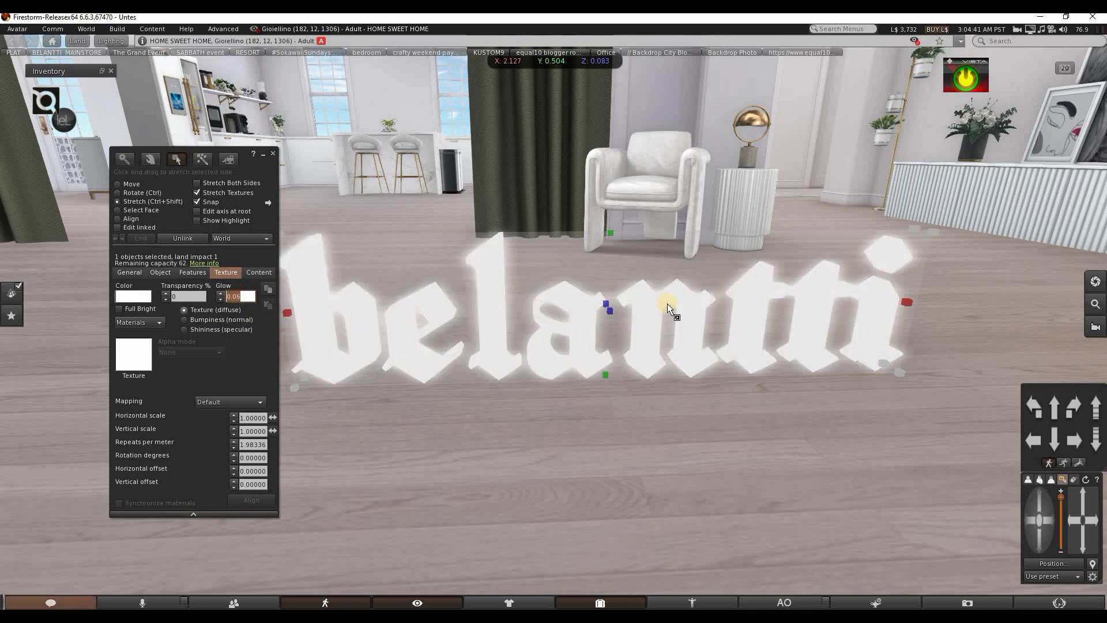
{"action": "scroll", "coordinate": [620, 319], "scroll_direction": "down", "scroll_amount": 2}
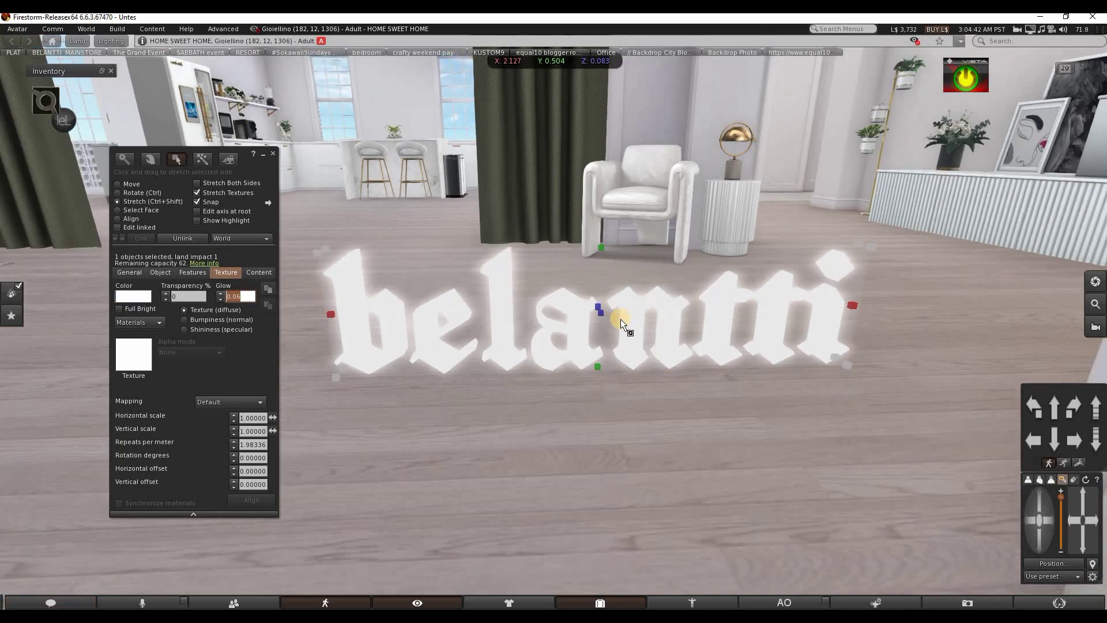
{"action": "left_click", "coordinate": [238, 294]}
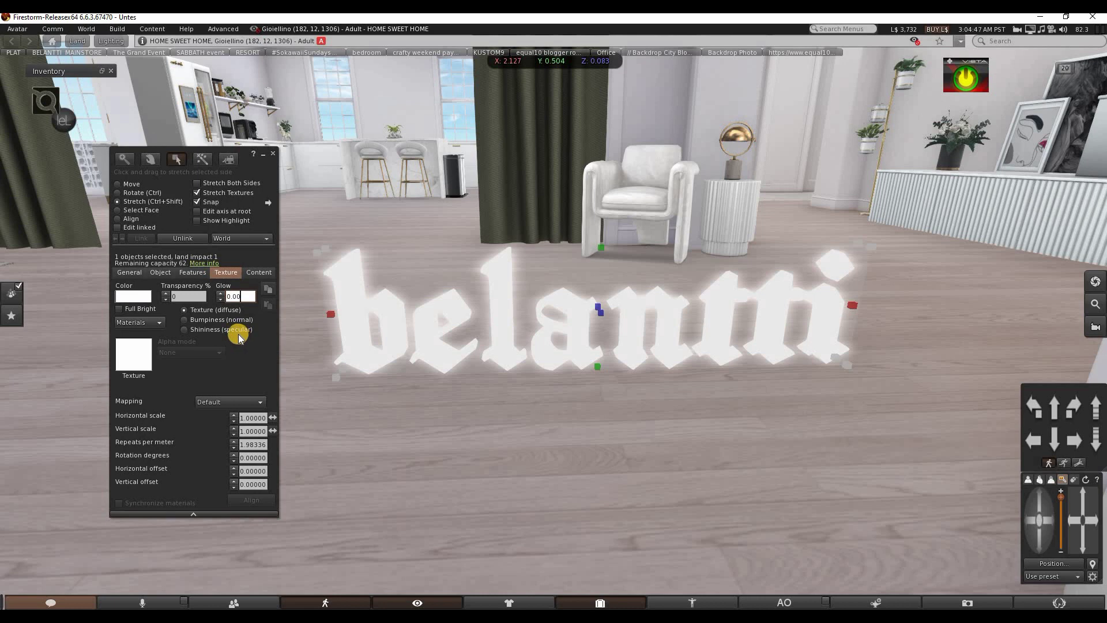
{"action": "key", "text": "Return"}
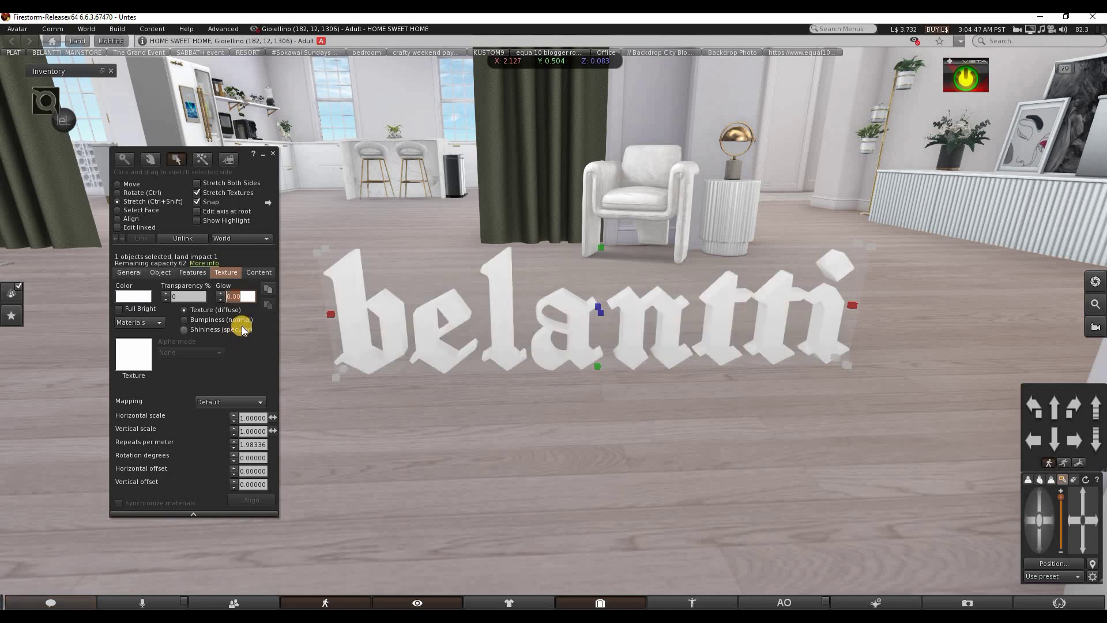
{"action": "left_click", "coordinate": [143, 299]}
{"action": "left_click", "coordinate": [411, 334]}
{"action": "left_click", "coordinate": [453, 358]}
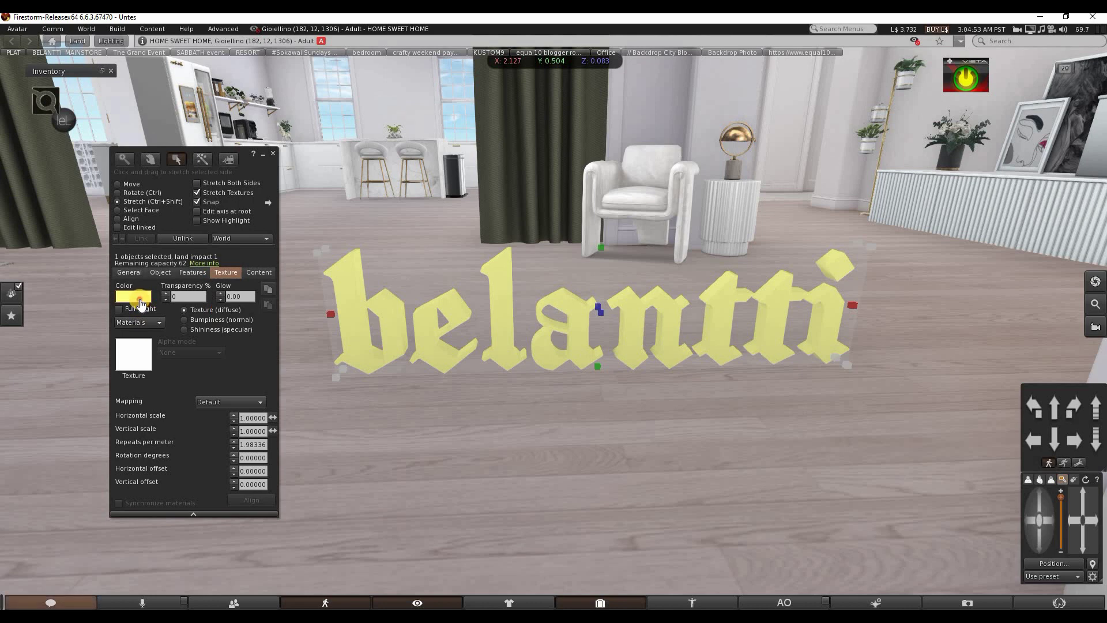
{"action": "left_click", "coordinate": [141, 299]}
{"action": "left_click", "coordinate": [474, 334]}
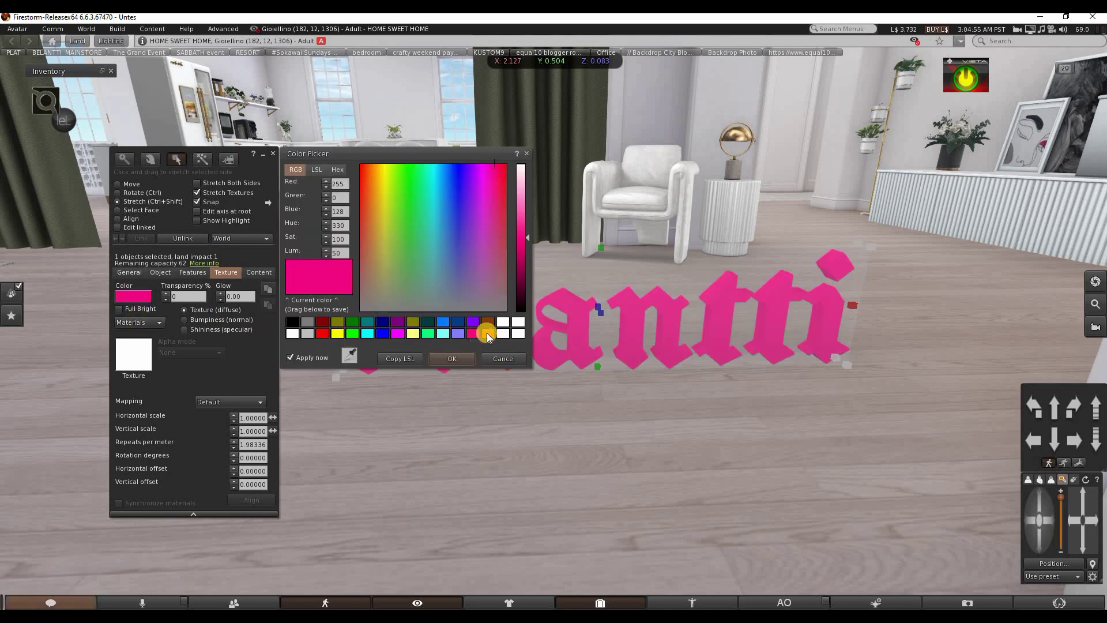
{"action": "left_click", "coordinate": [488, 333]}
{"action": "left_click", "coordinate": [522, 320]}
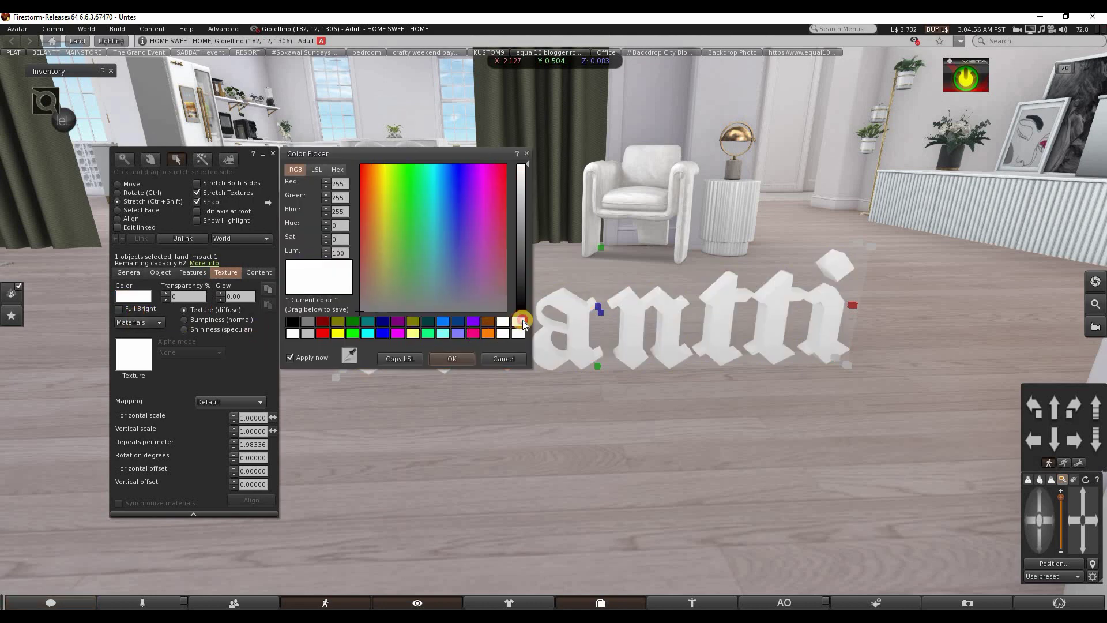
{"action": "left_click", "coordinate": [453, 358]}
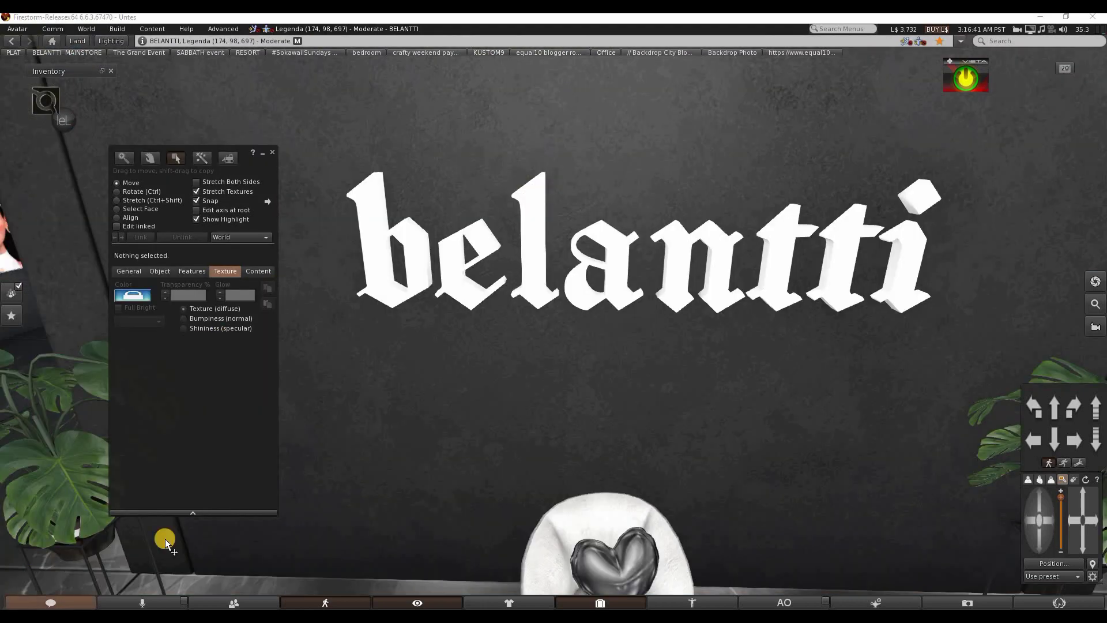
Select the belantti sign, turn off Show Highlight, and shift-drag out a copy
{"action": "left_click", "coordinate": [542, 257]}
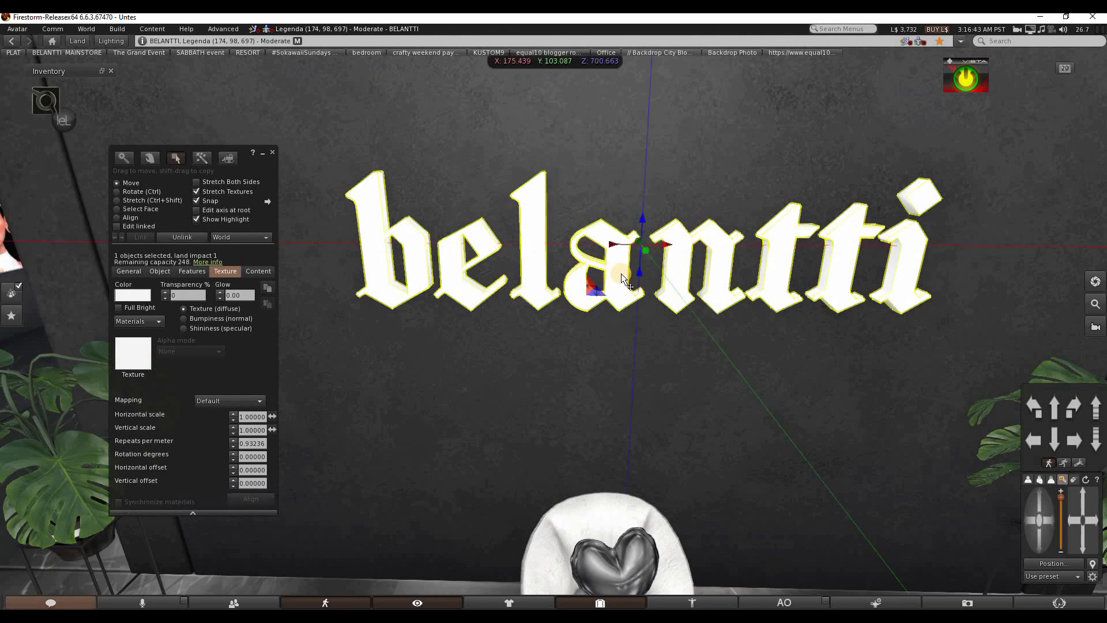
{"action": "scroll", "coordinate": [541, 257], "scroll_direction": "down", "scroll_amount": 3}
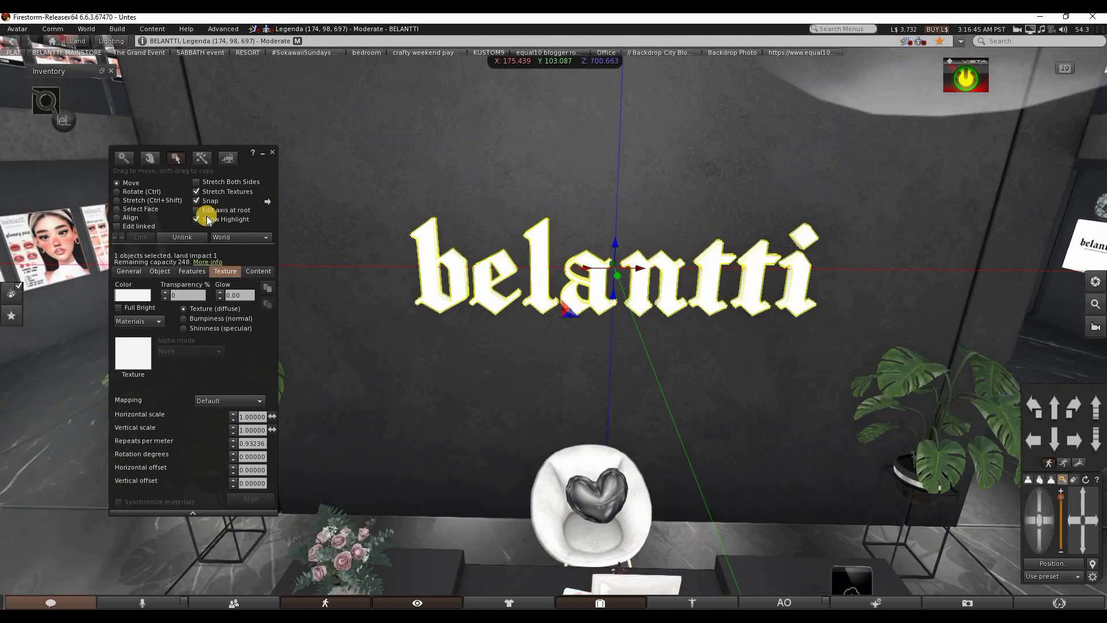
{"action": "left_click", "coordinate": [199, 222]}
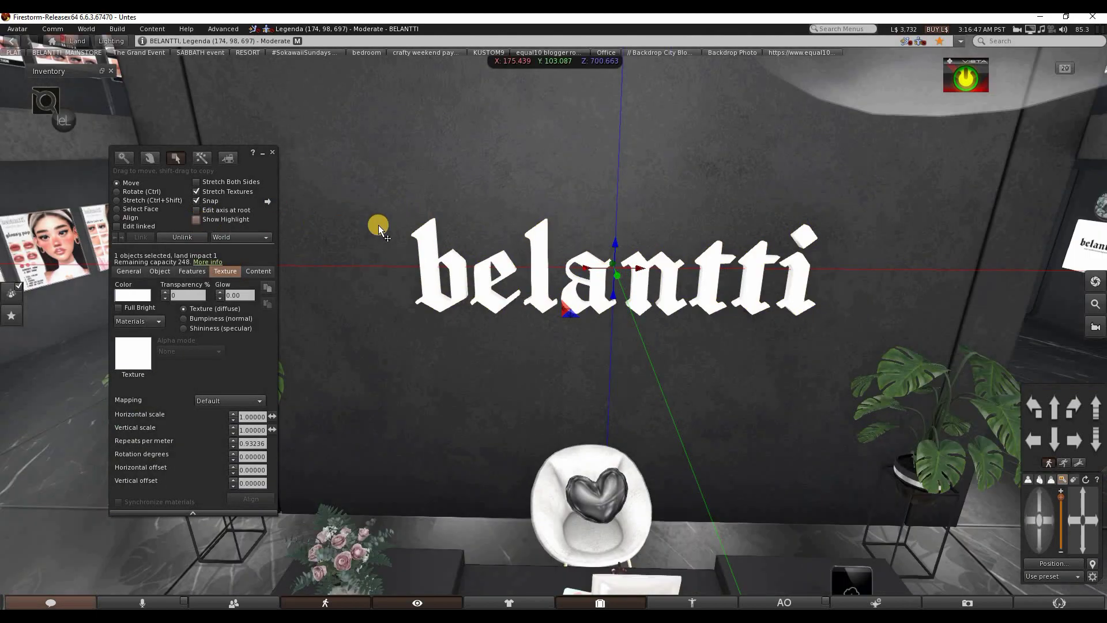
{"action": "left_click_drag", "start_coordinate": [617, 272], "coordinate": [625, 289]}
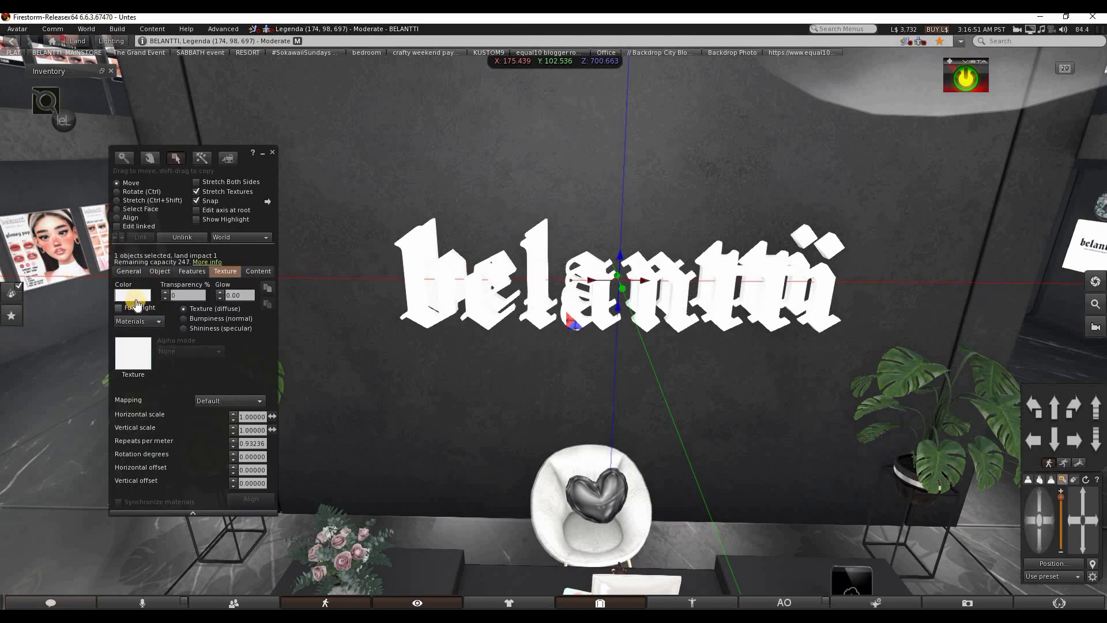
Colour the copied sign black and set its Transparency to 74
{"action": "left_click", "coordinate": [133, 295]}
{"action": "left_click", "coordinate": [293, 321]}
{"action": "left_click", "coordinate": [451, 358]}
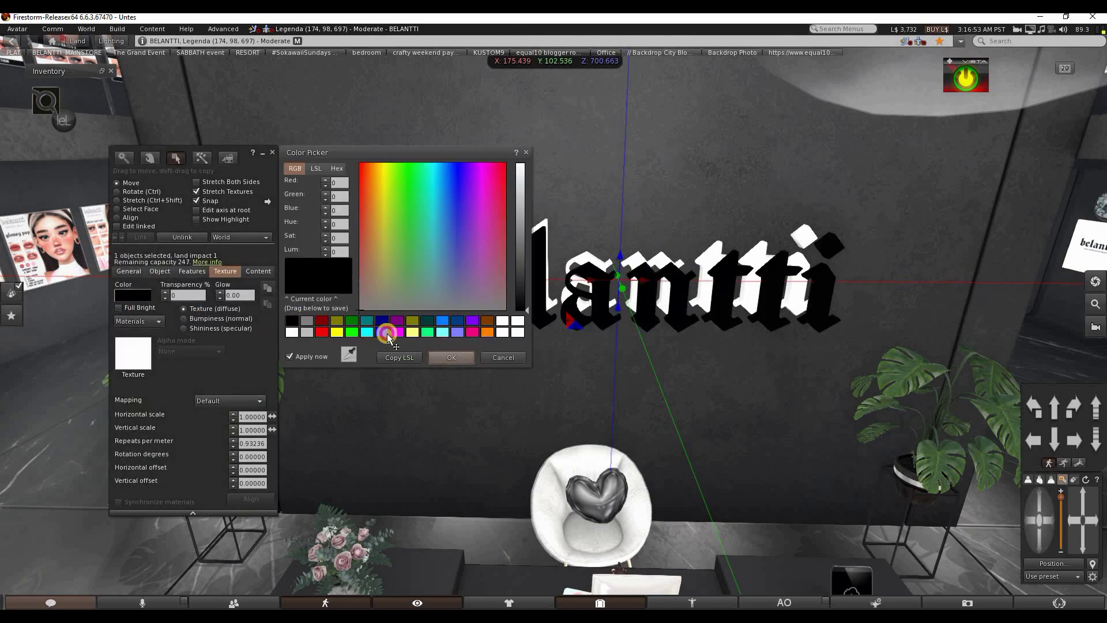
{"action": "scroll", "coordinate": [164, 293], "scroll_direction": "up", "scroll_amount": 20}
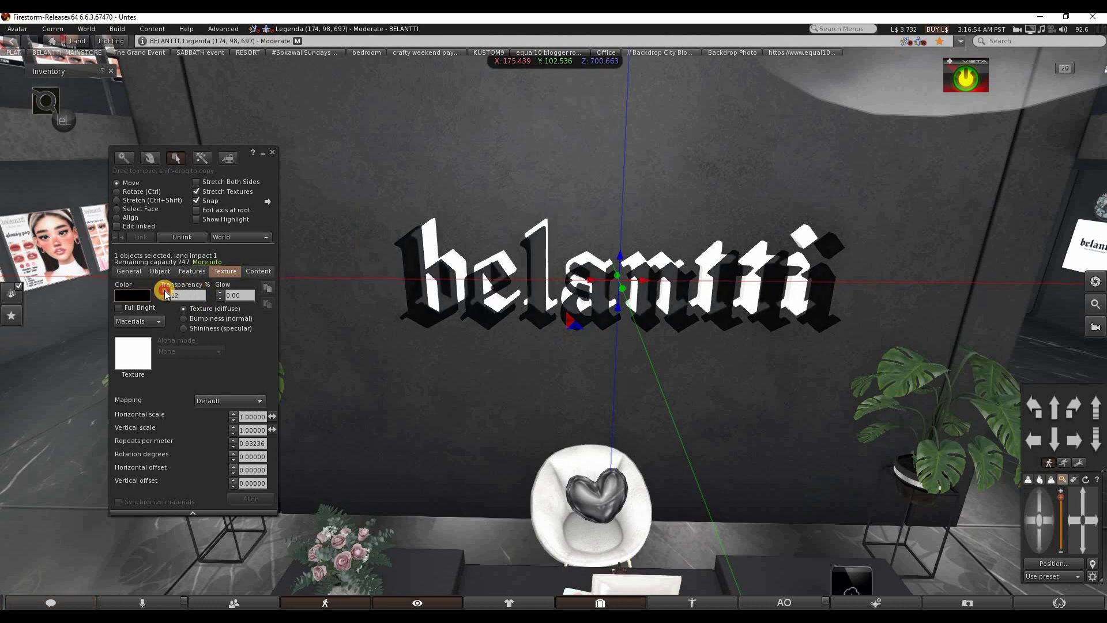
{"action": "scroll", "coordinate": [164, 293], "scroll_direction": "up", "scroll_amount": 16}
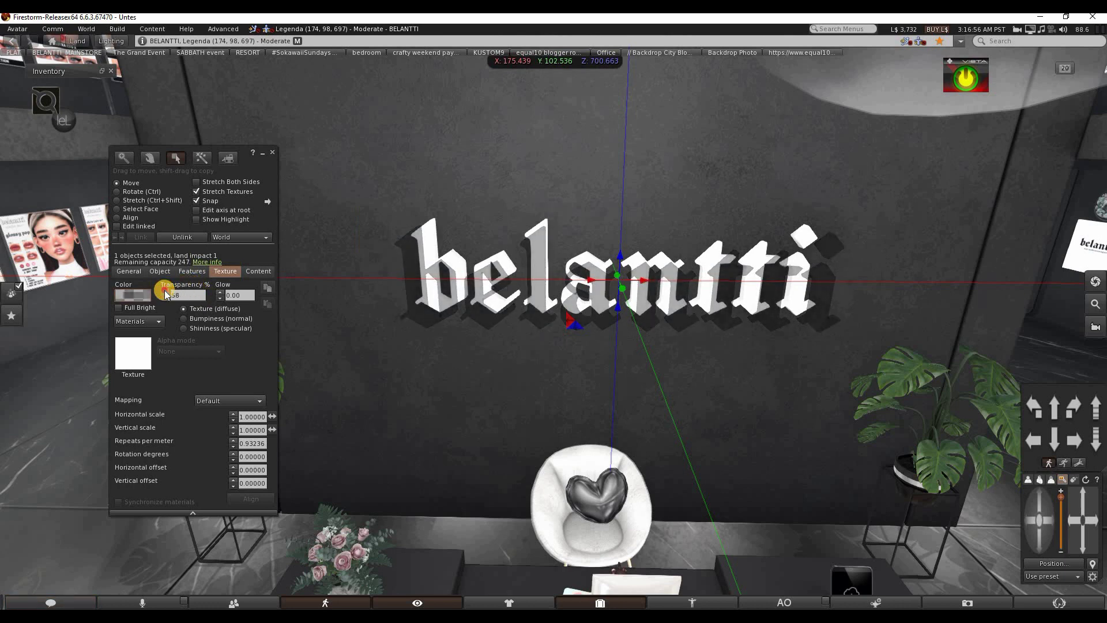
{"action": "left_click", "coordinate": [614, 287]}
{"action": "left_click", "coordinate": [1036, 503]}
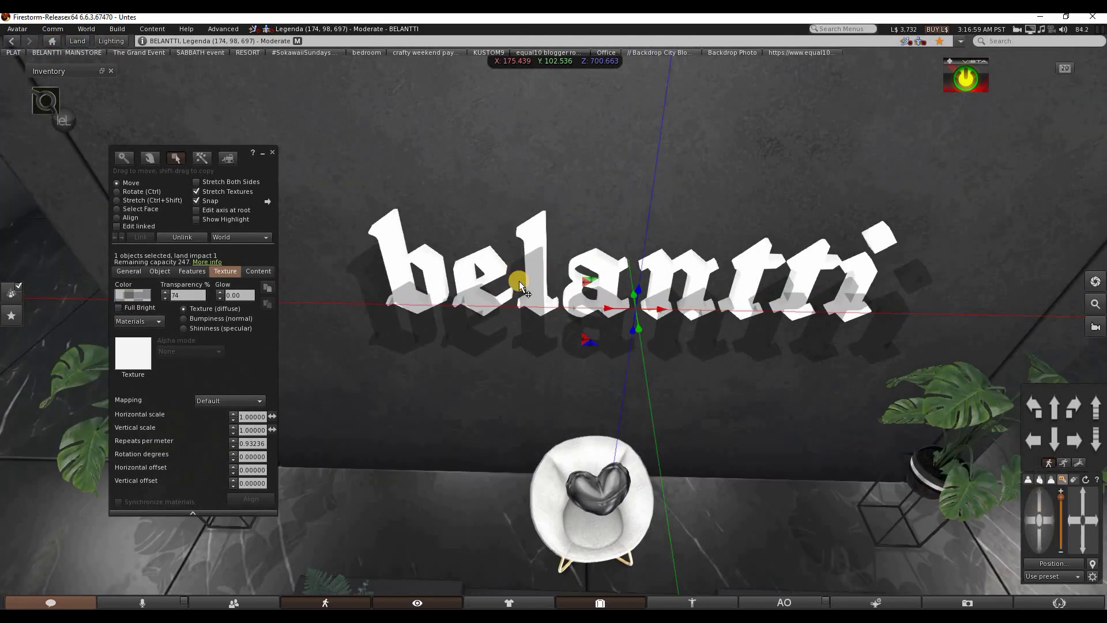
Move the black shadow copy back along Y to 103.200 so it sits against the wall
{"action": "left_click_drag", "start_coordinate": [518, 282], "coordinate": [538, 220], "text": "alt"}
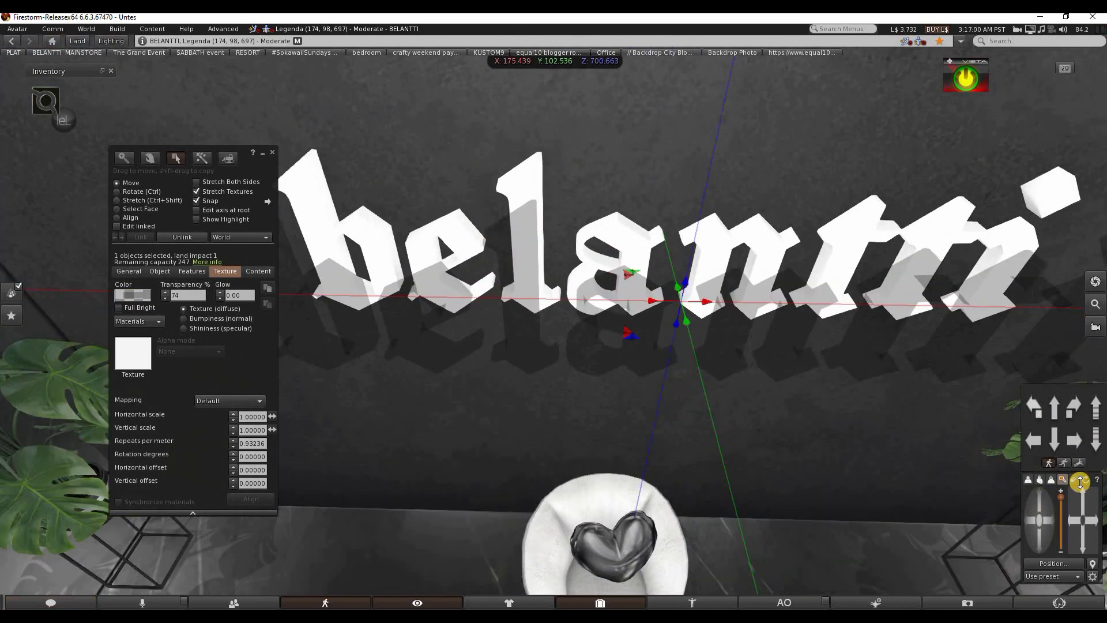
{"action": "left_click_drag", "start_coordinate": [1042, 496], "coordinate": [1039, 494]}
{"action": "left_click", "coordinate": [602, 351]}
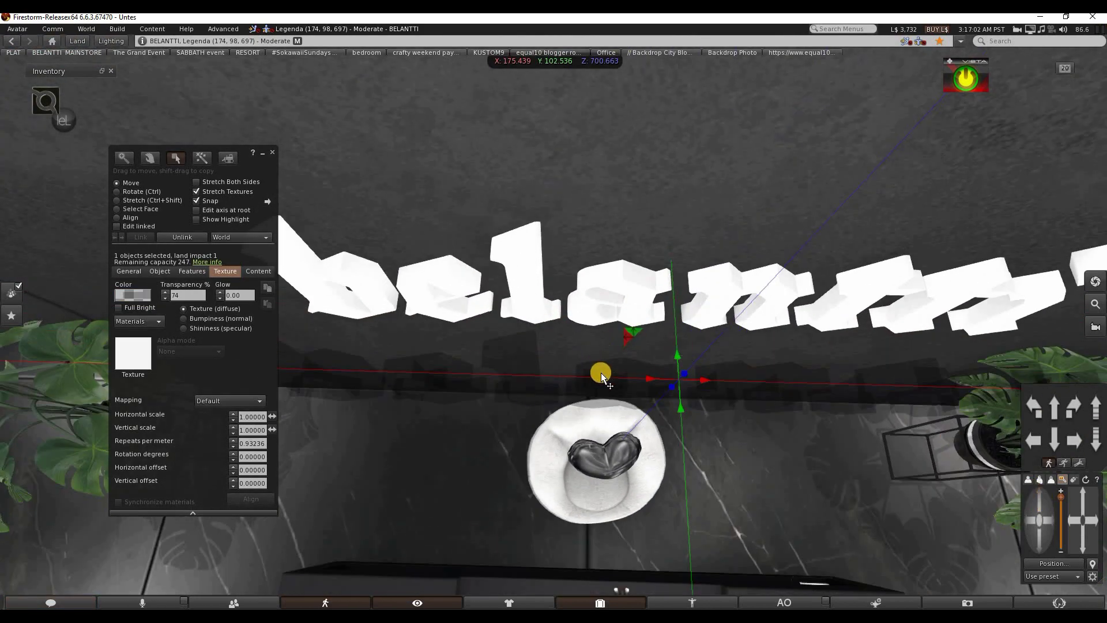
{"action": "left_click_drag", "start_coordinate": [684, 405], "coordinate": [673, 293]}
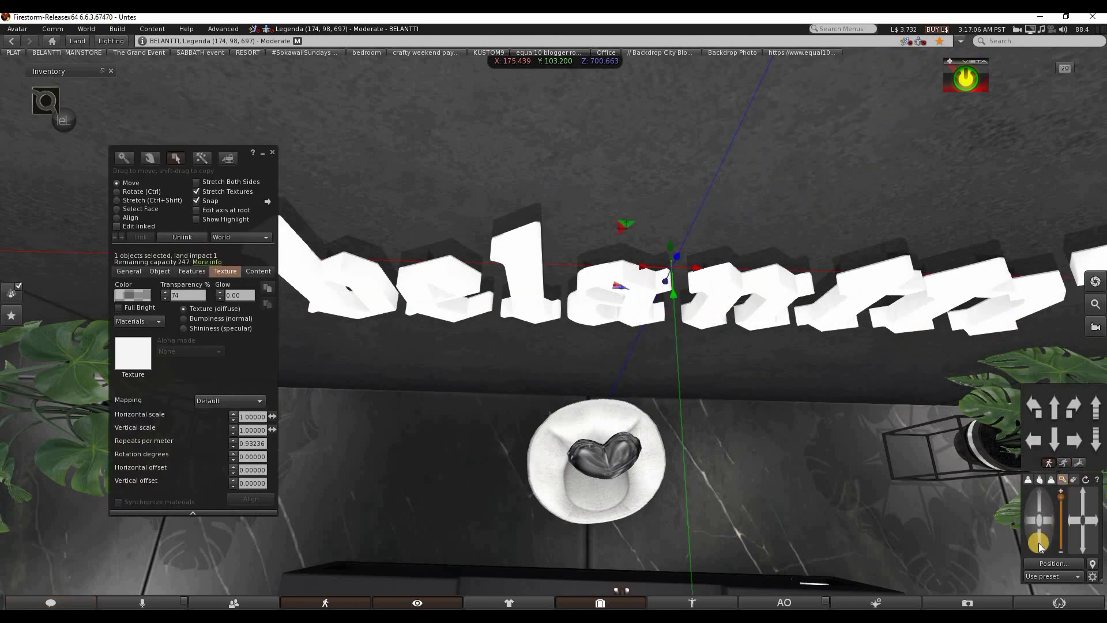
{"action": "left_click_drag", "start_coordinate": [1038, 544], "coordinate": [940, 467]}
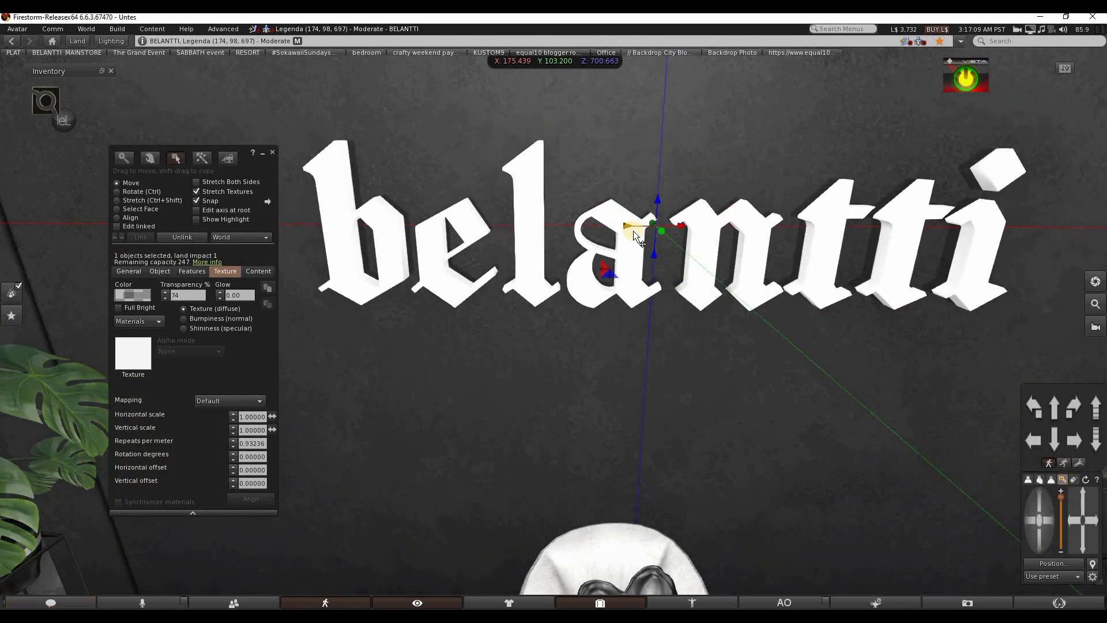
Nudge the black shadow copy slightly, to X 175.436, and orbit around to check the offset
{"action": "mouse_move", "coordinate": [654, 252]}
{"action": "left_mouse_down"}
{"action": "mouse_move", "coordinate": [653, 271]}
{"action": "mouse_move", "coordinate": [682, 241]}
{"action": "mouse_move", "coordinate": [658, 264]}
{"action": "mouse_move", "coordinate": [669, 241]}
{"action": "mouse_move", "coordinate": [663, 271]}
{"action": "mouse_move", "coordinate": [650, 258]}
{"action": "mouse_move", "coordinate": [652, 277]}
{"action": "mouse_move", "coordinate": [652, 268]}
{"action": "left_mouse_up"}
{"action": "scroll", "coordinate": [865, 349], "scroll_direction": "down", "scroll_amount": 2}
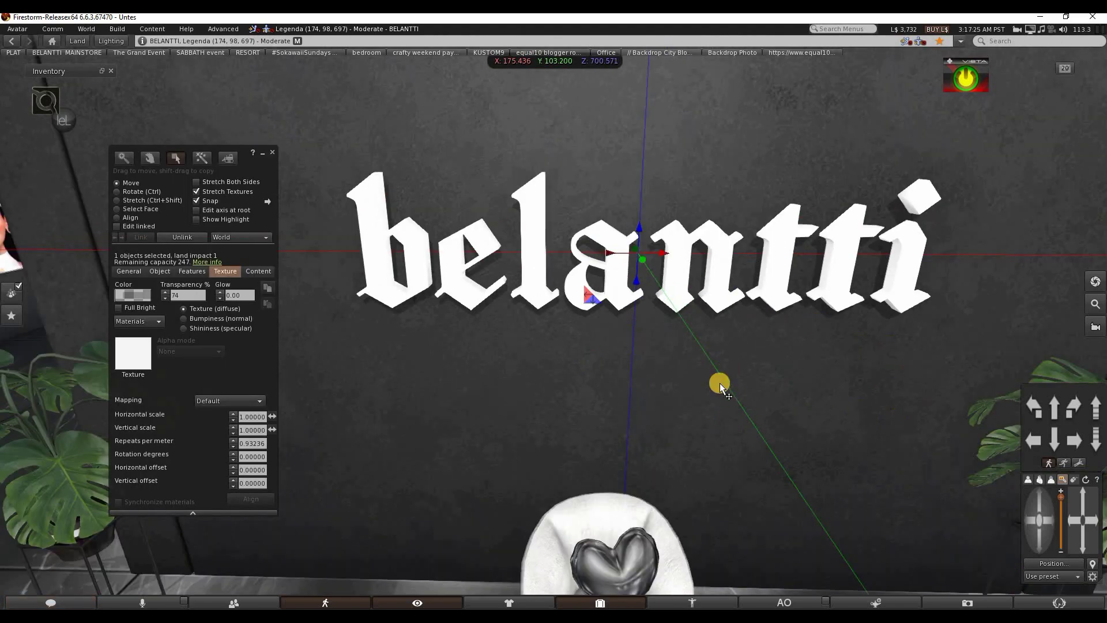
{"action": "scroll", "coordinate": [717, 379], "scroll_direction": "down", "scroll_amount": 5}
{"action": "scroll", "coordinate": [718, 380], "scroll_direction": "up", "scroll_amount": 5}
{"action": "left_click", "coordinate": [1089, 542]}
{"action": "left_click_drag", "start_coordinate": [1049, 545], "coordinate": [1048, 550]}
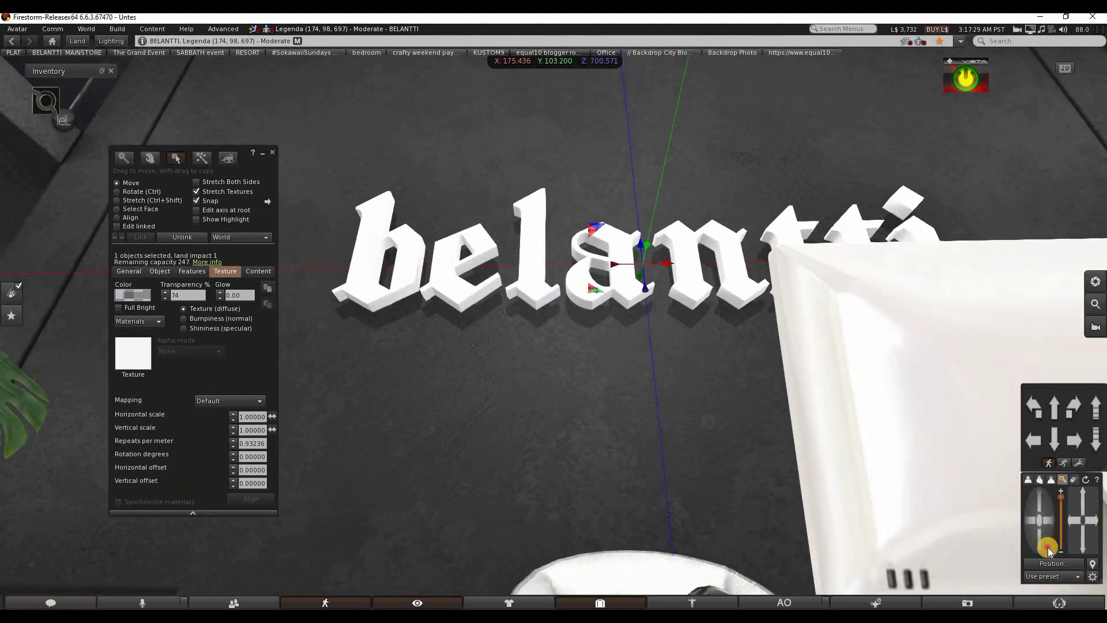